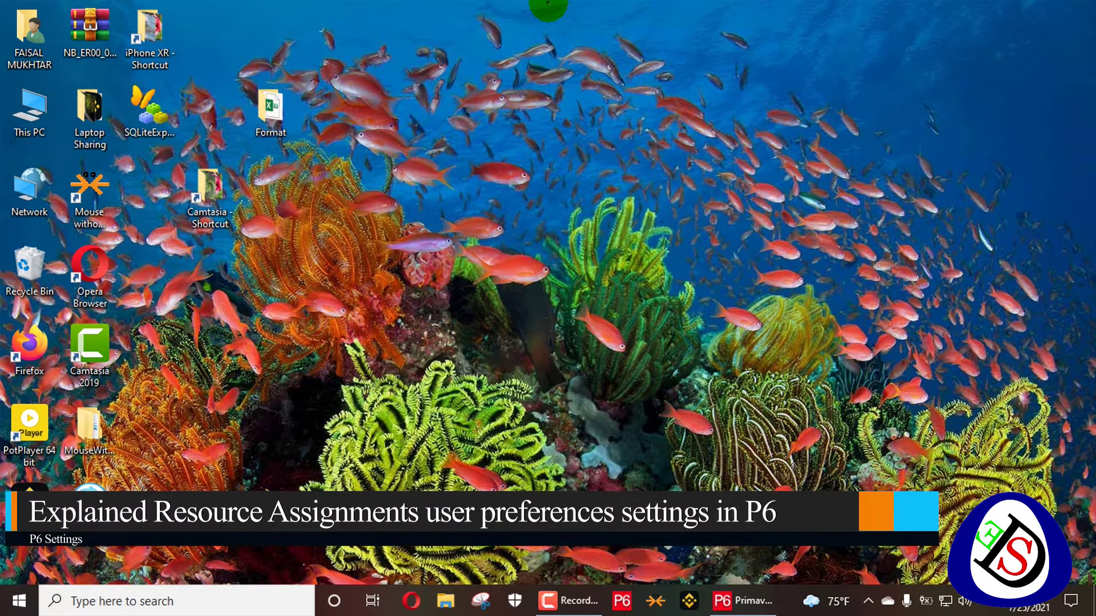
Step: Switch to Primavera P6 and select the Initial Survey activity in the VC-3 Villa Construction schedule
left_click(761, 603)
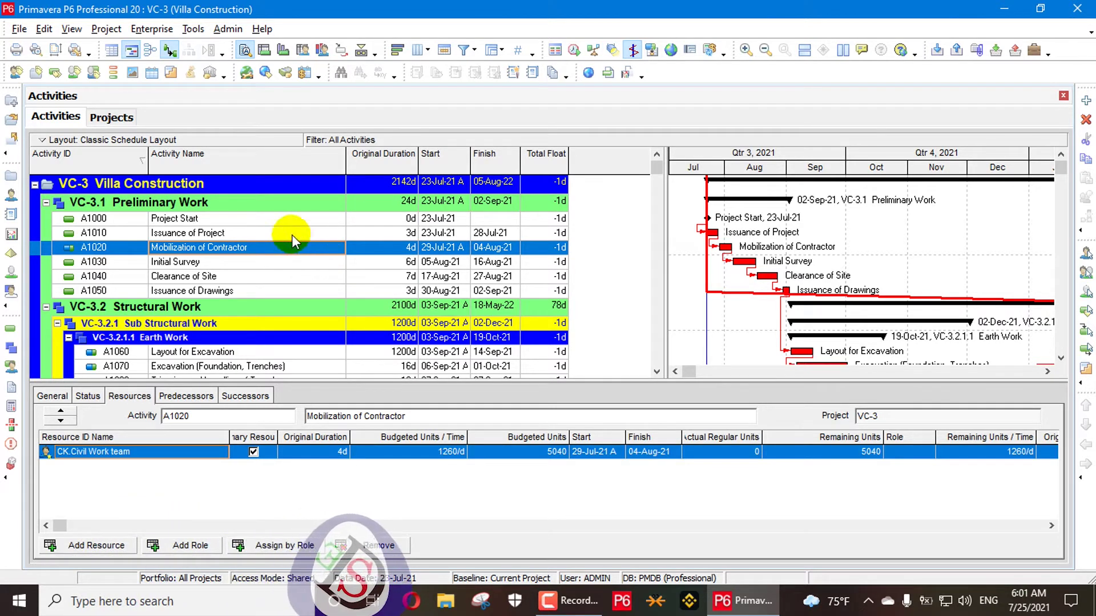
scroll(267, 262, "down", 2)
scroll(266, 263, "down", 7)
scroll(257, 269, "up", 9)
scroll(256, 264, "up", 1)
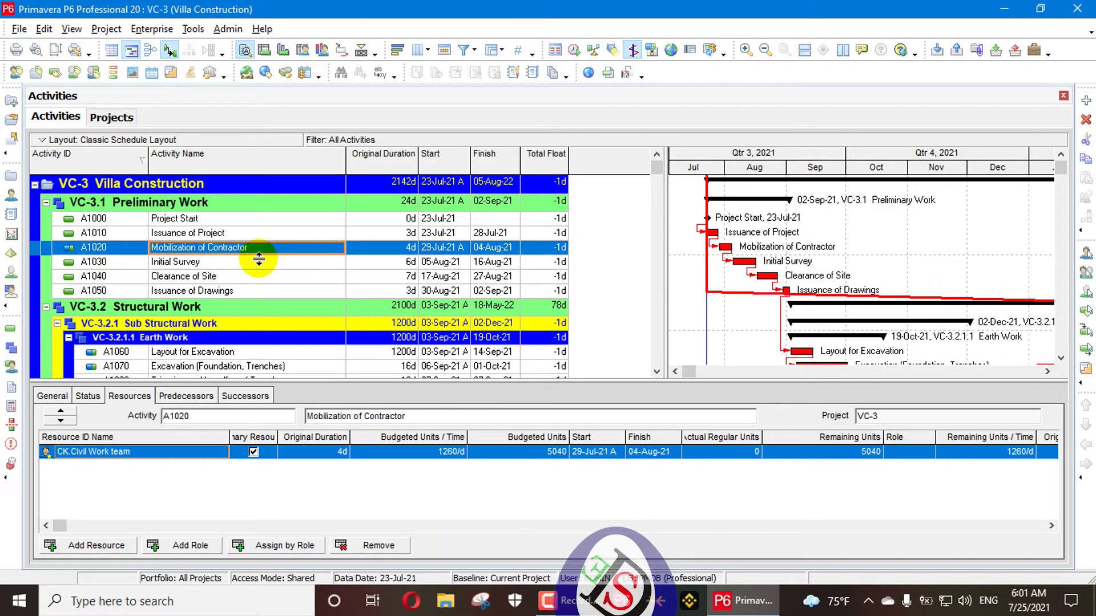
left_click(193, 266)
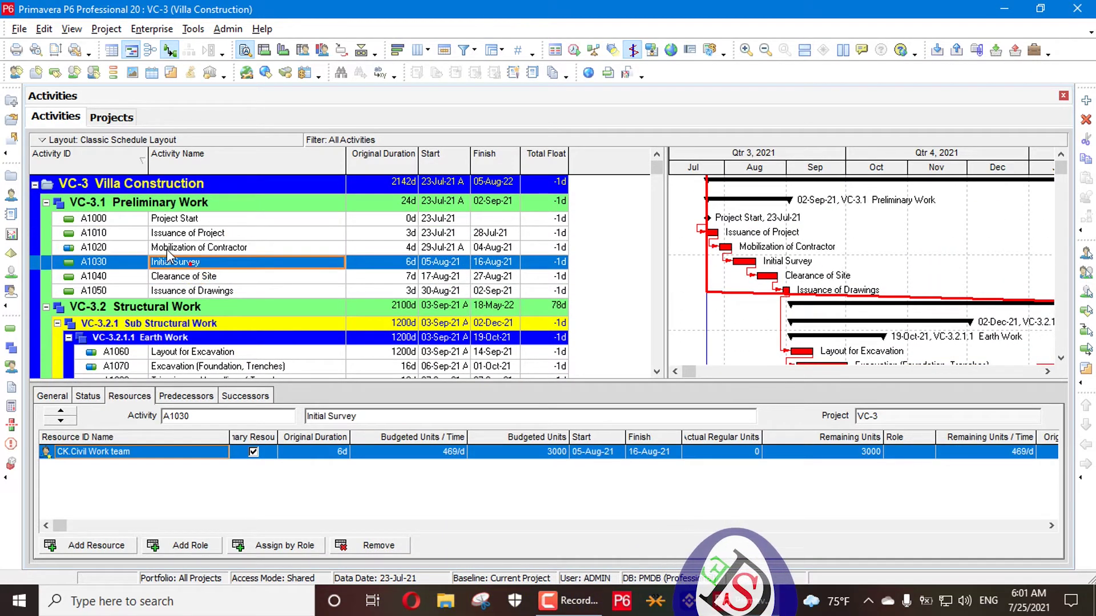
Step: Look through the project's resources and its resource assignments, and return to the activities
left_click(14, 196)
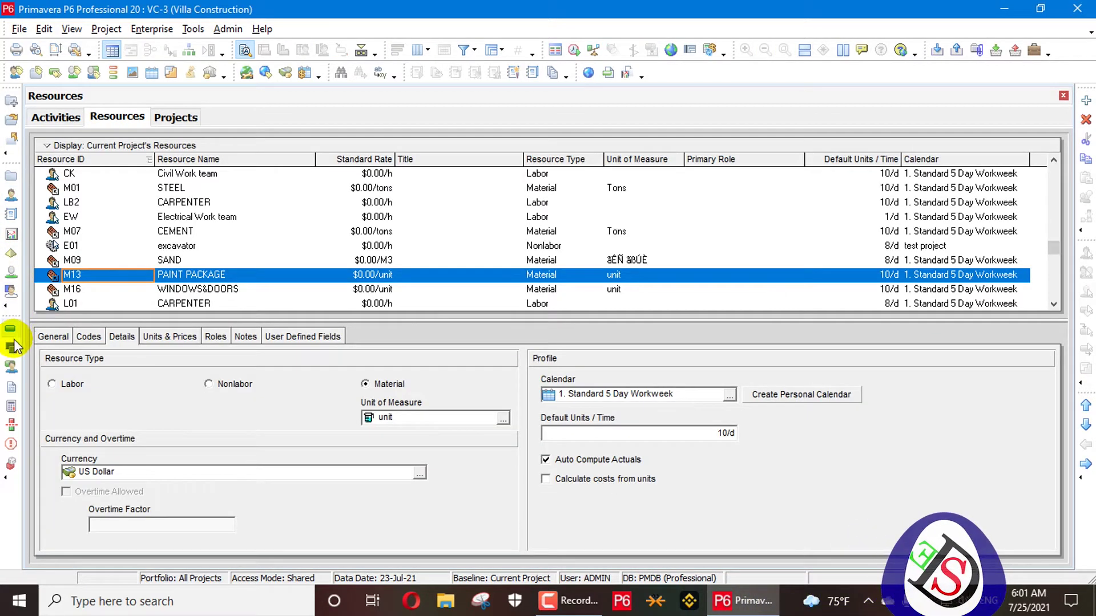
left_click(11, 365)
scroll(228, 182, "down", 4)
scroll(234, 189, "up", 4)
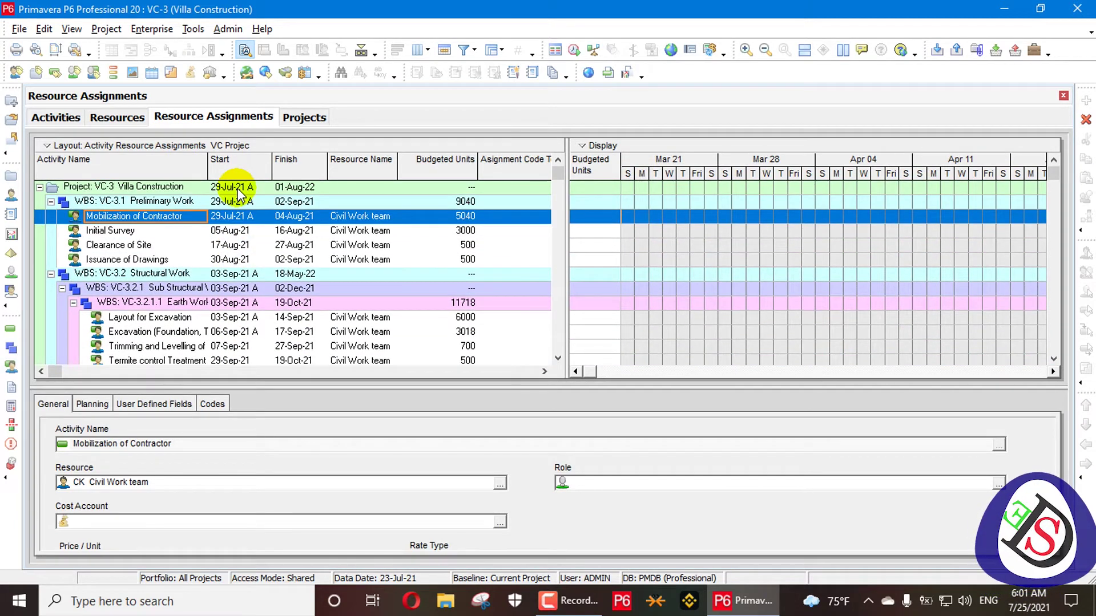
left_click(62, 119)
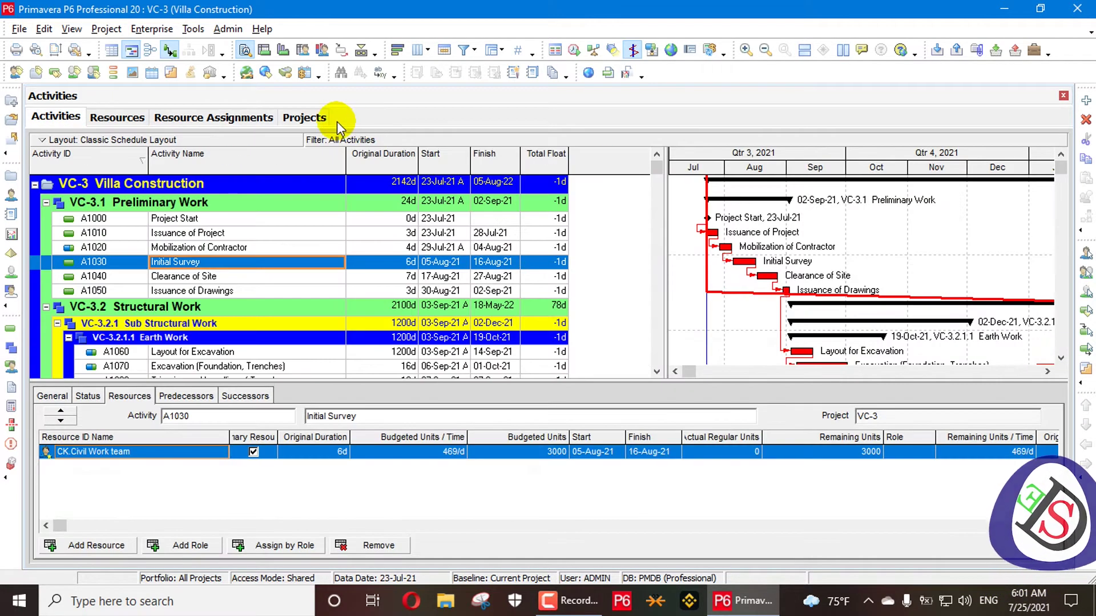
Step: Examine the Resource Assignments and Assignment Staffing options in the user preferences' calculation settings, and close the preferences
left_click(62, 33)
mouse_move(54, 34)
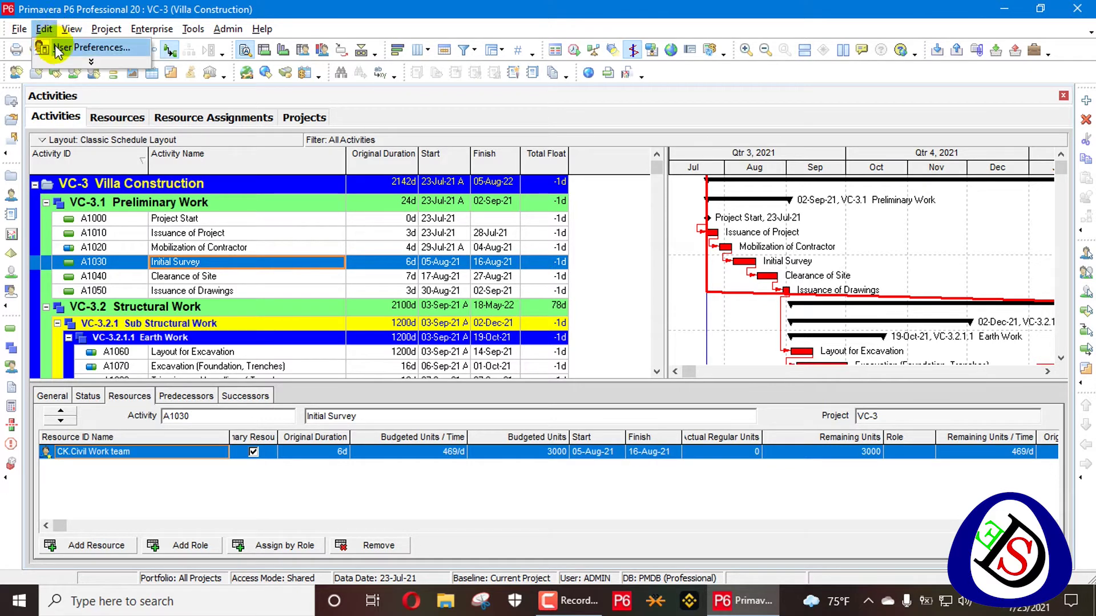
left_click(61, 48)
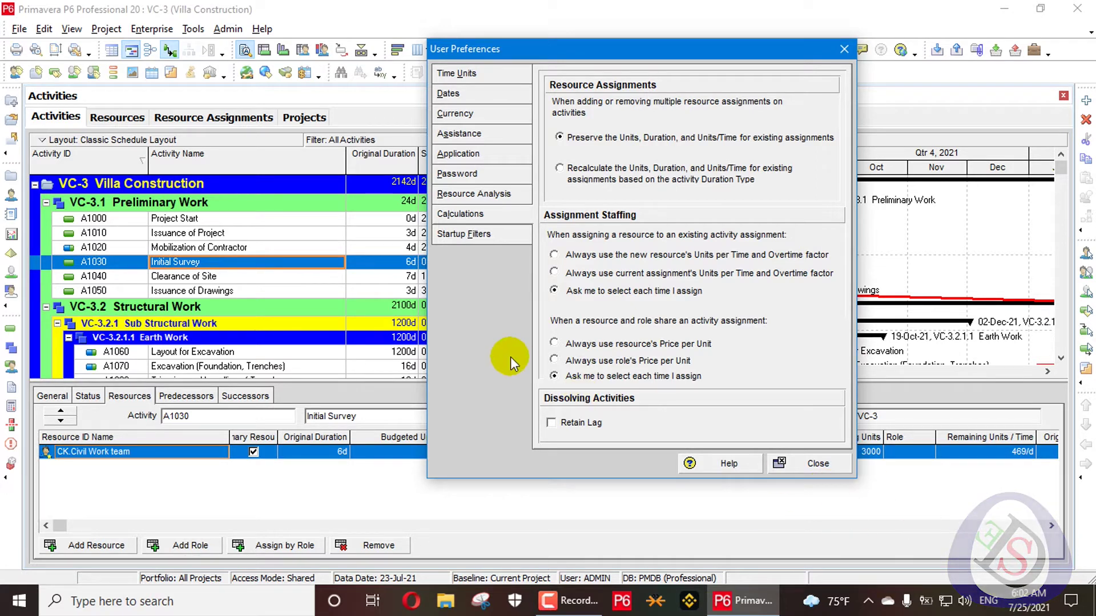
left_click(500, 235)
left_click(491, 217)
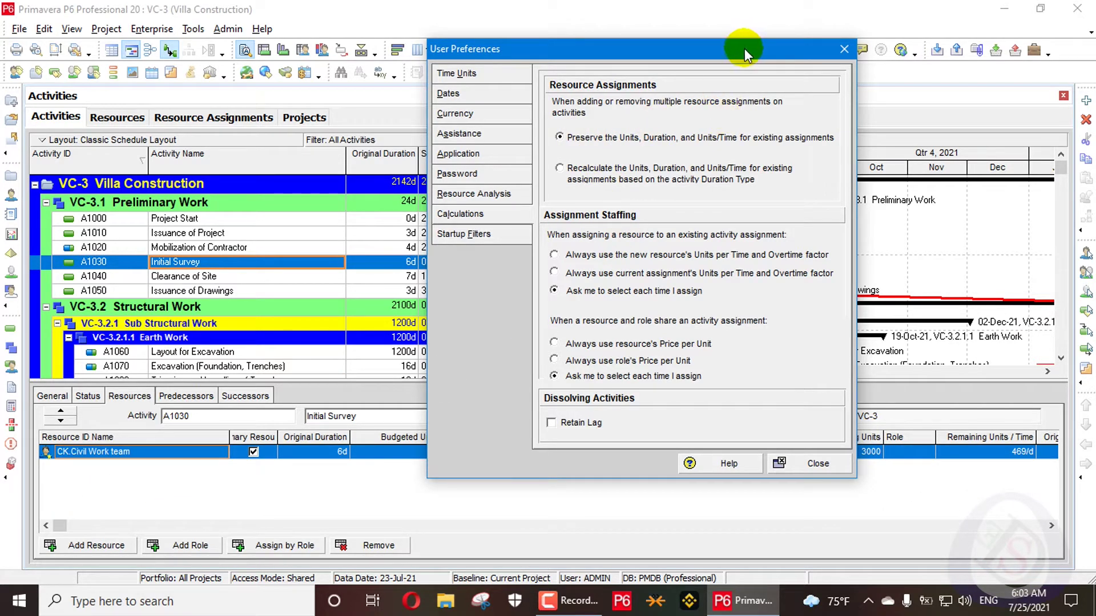
left_click_drag(744, 47, 841, 10)
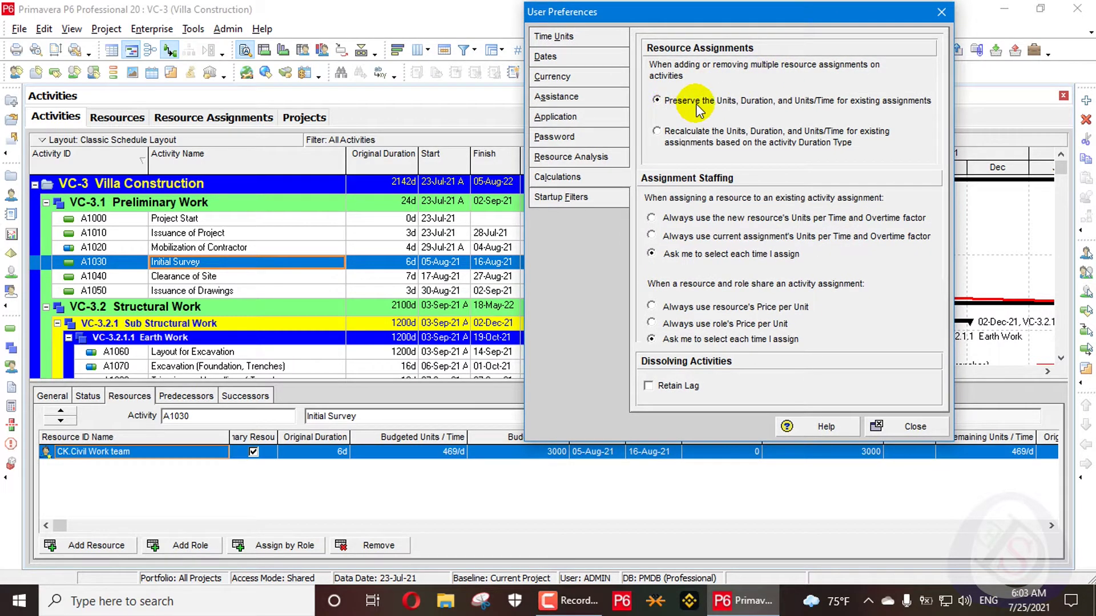
left_click(898, 433)
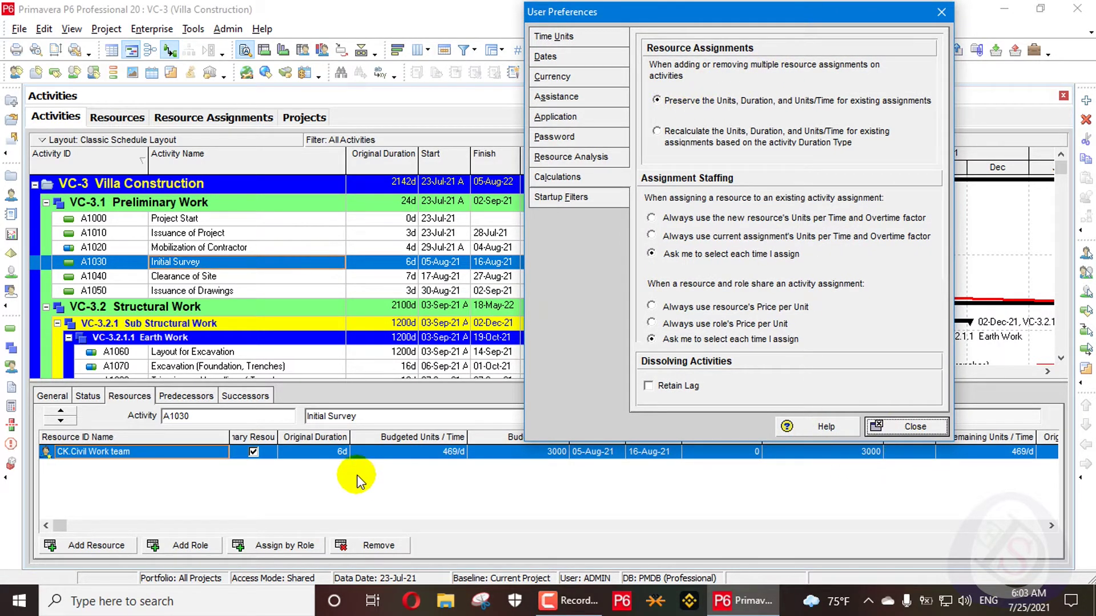
Step: Assign the Civil Work team (CK) to Initial Survey a second time and delete that extra assignment
left_click(106, 548)
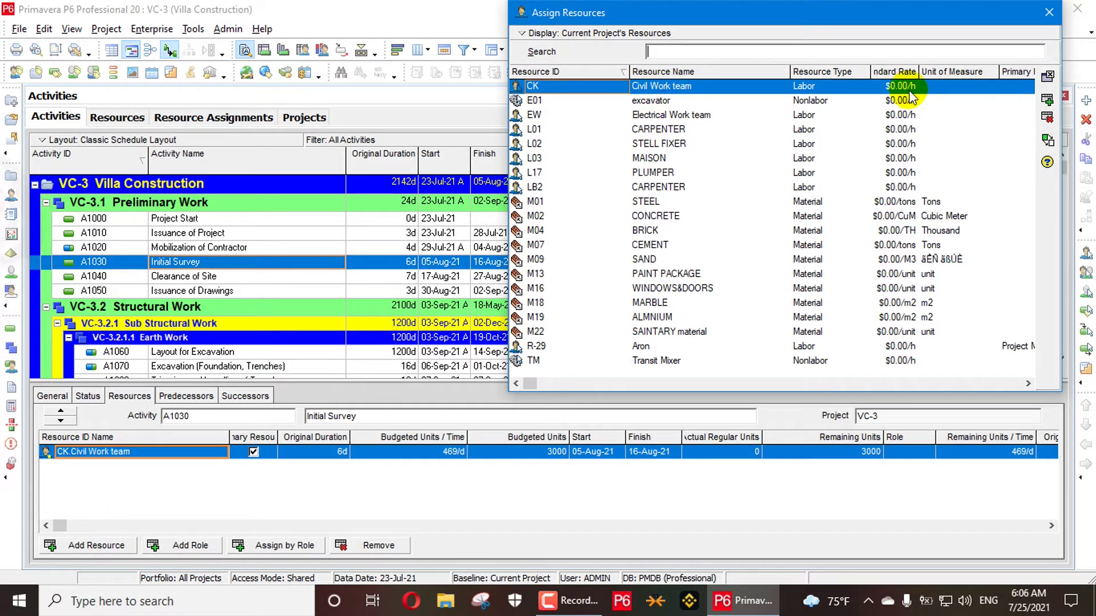
double_click(685, 86)
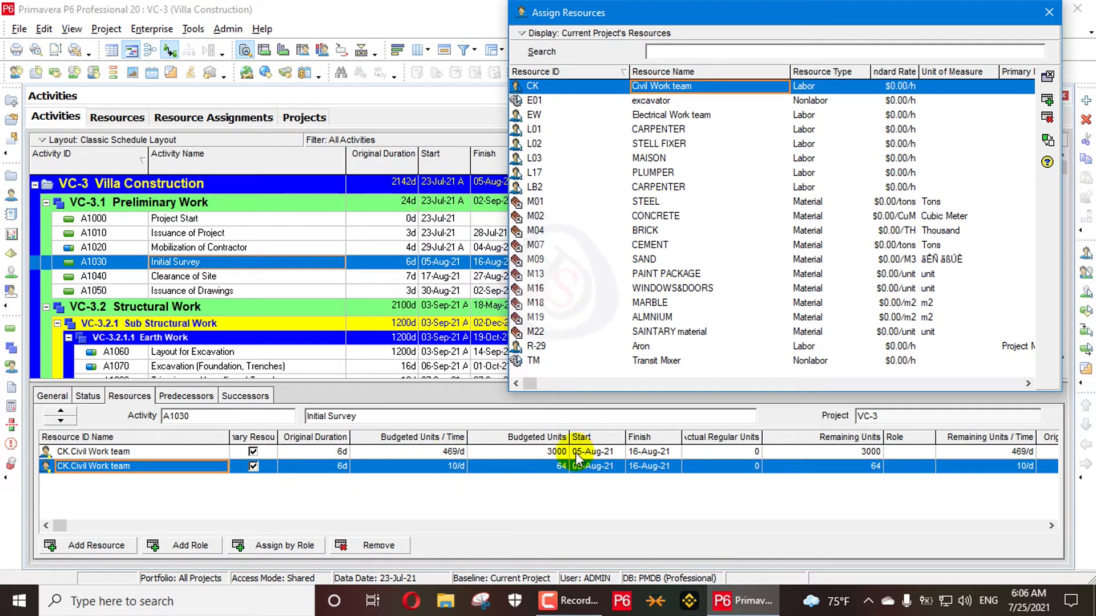
left_click(372, 545)
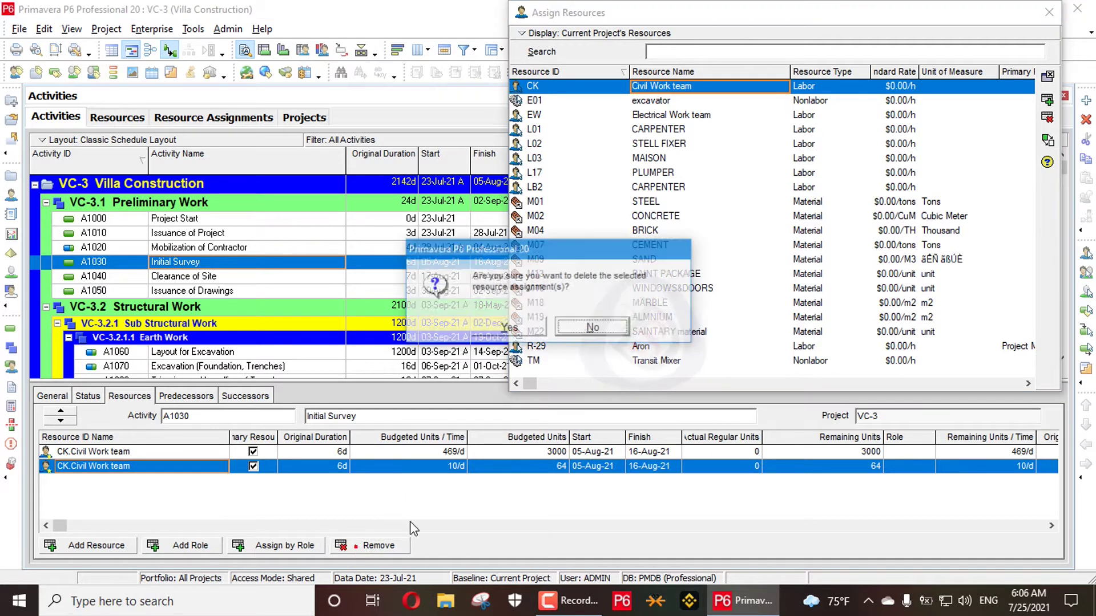
left_click(511, 326)
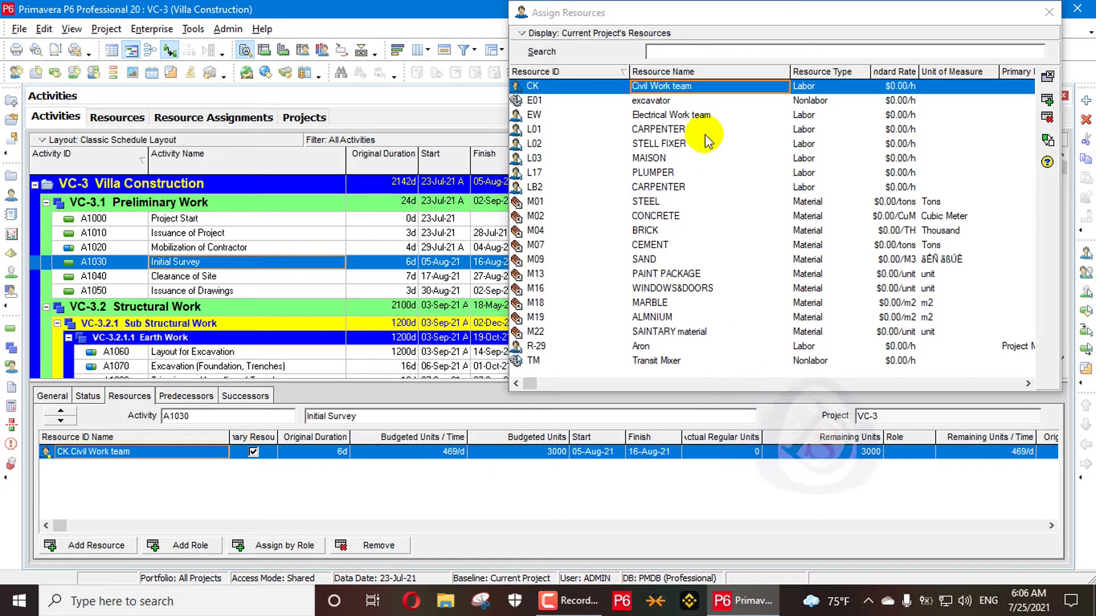
Step: Add the Civil Work team (CK) as a second resource assignment on Initial Survey and finish assigning
double_click(702, 91)
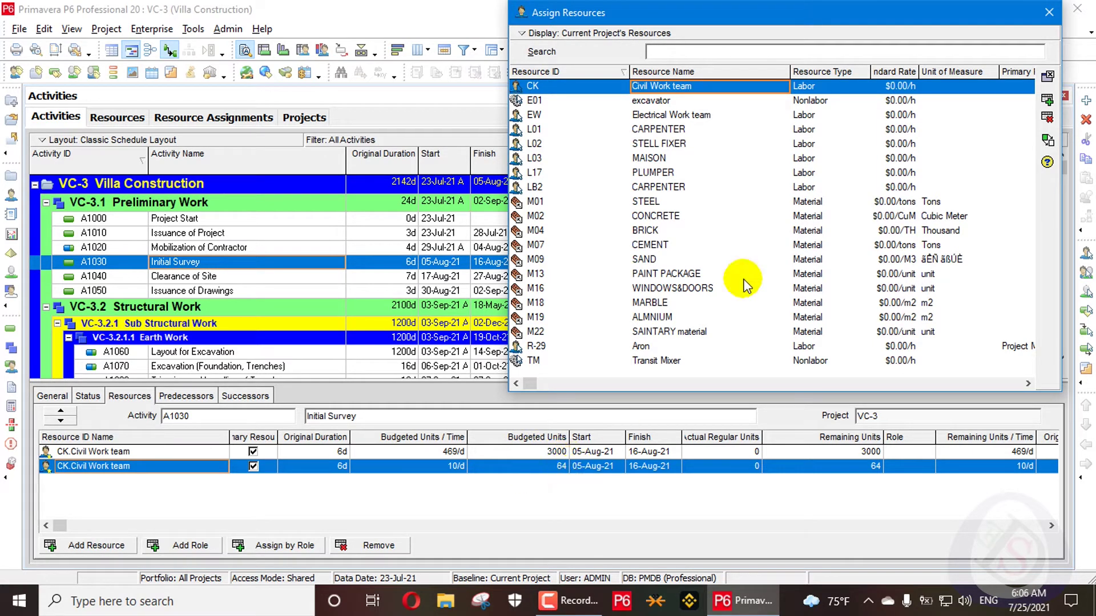
left_click_drag(861, 26, 804, 23)
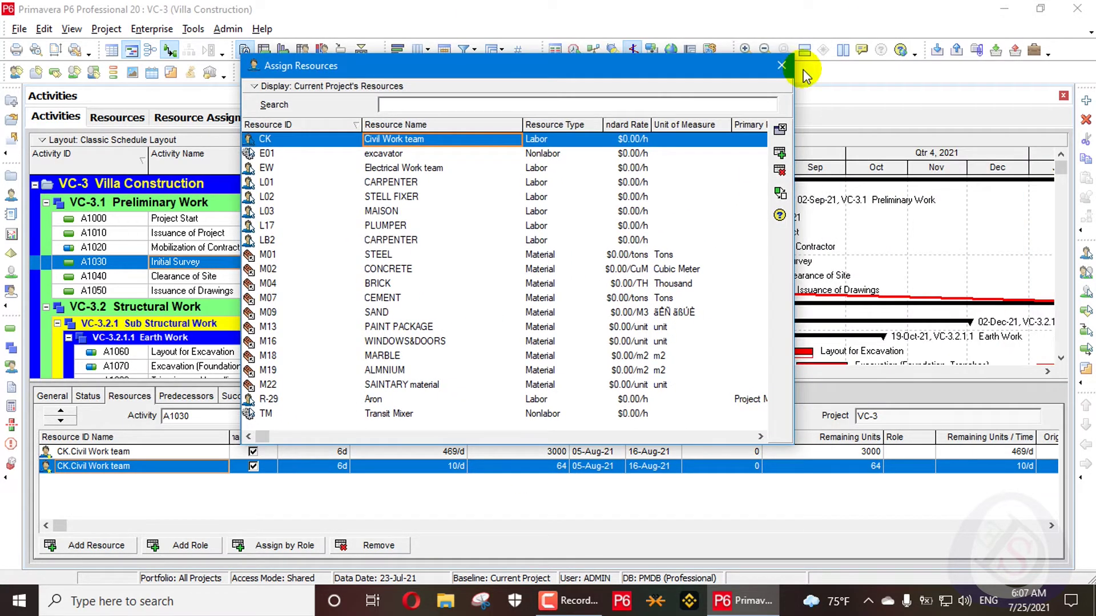
left_click(796, 12)
Step: Add Budgeted Labor Units and Budgeted Nonlabor Units to the activity table's selected columns
right_click(594, 182)
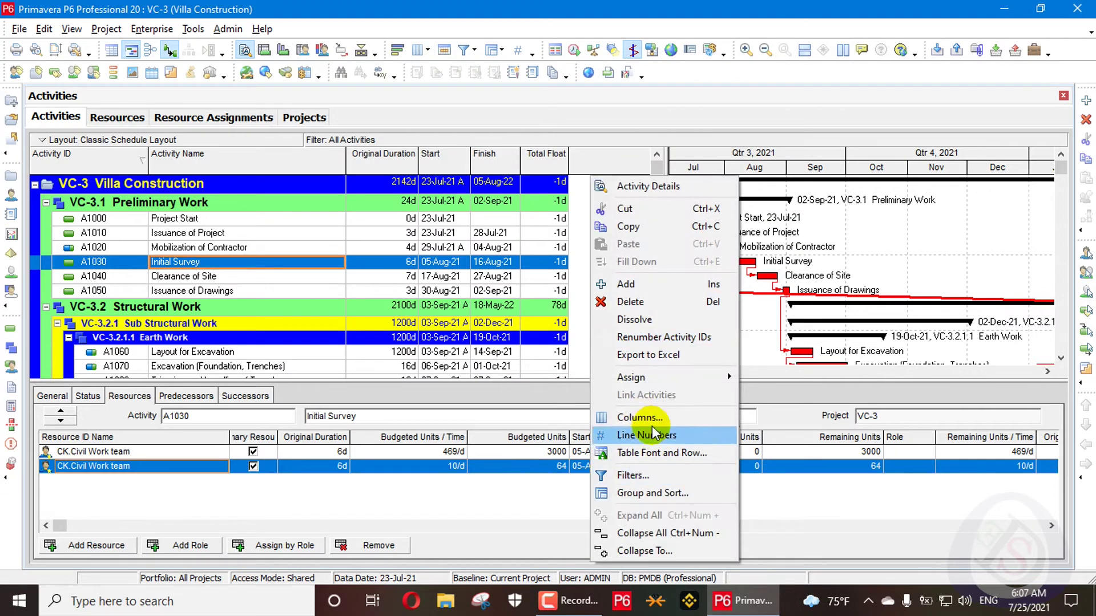
left_click(622, 416)
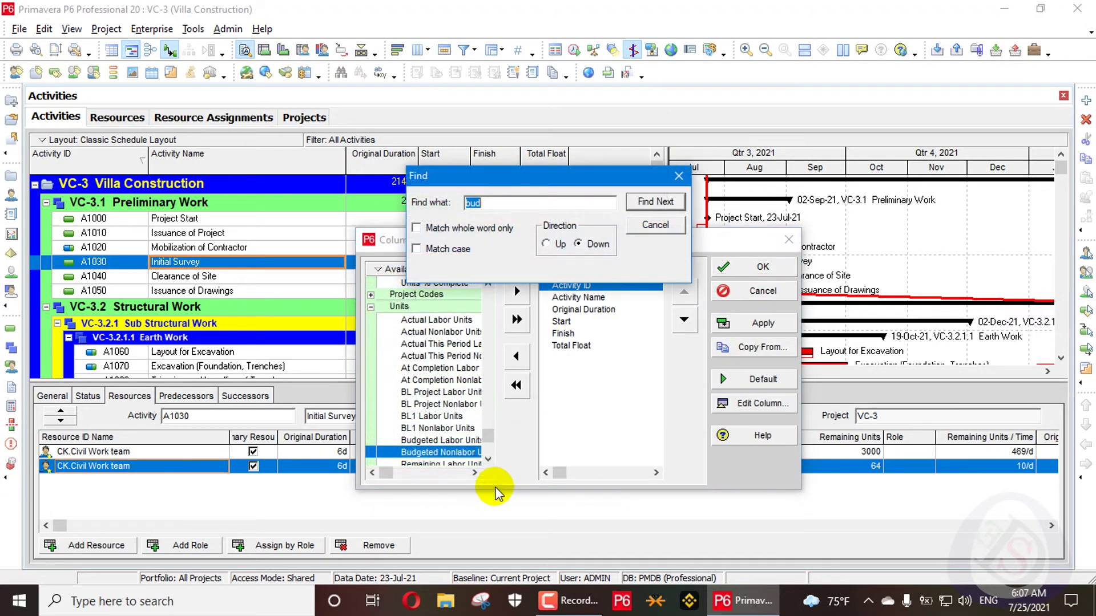
left_click(456, 452)
left_click(457, 440)
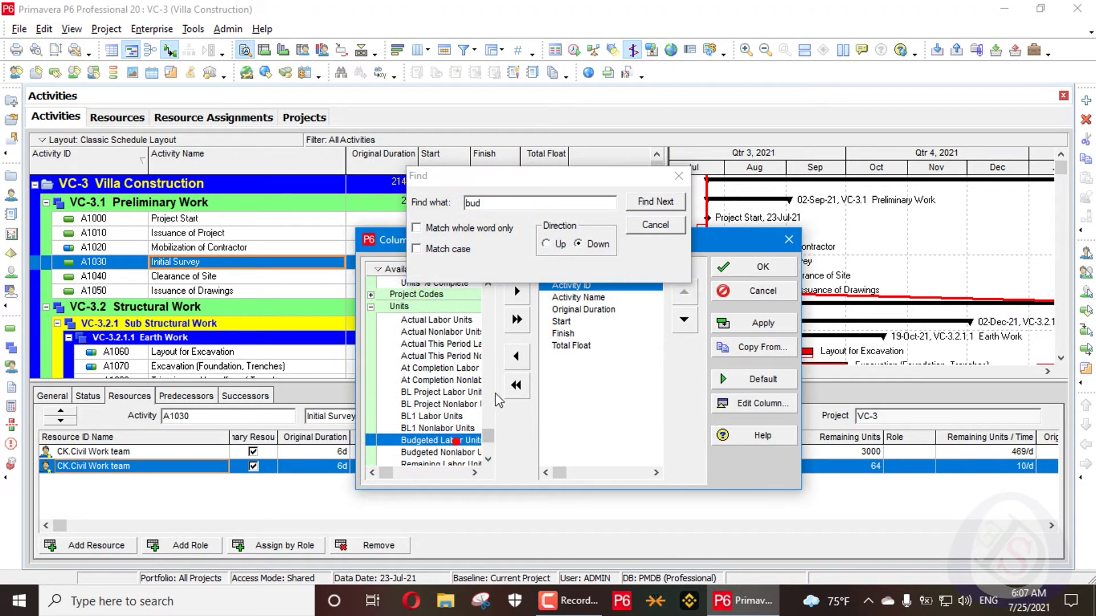
left_click(520, 296)
left_click(517, 297)
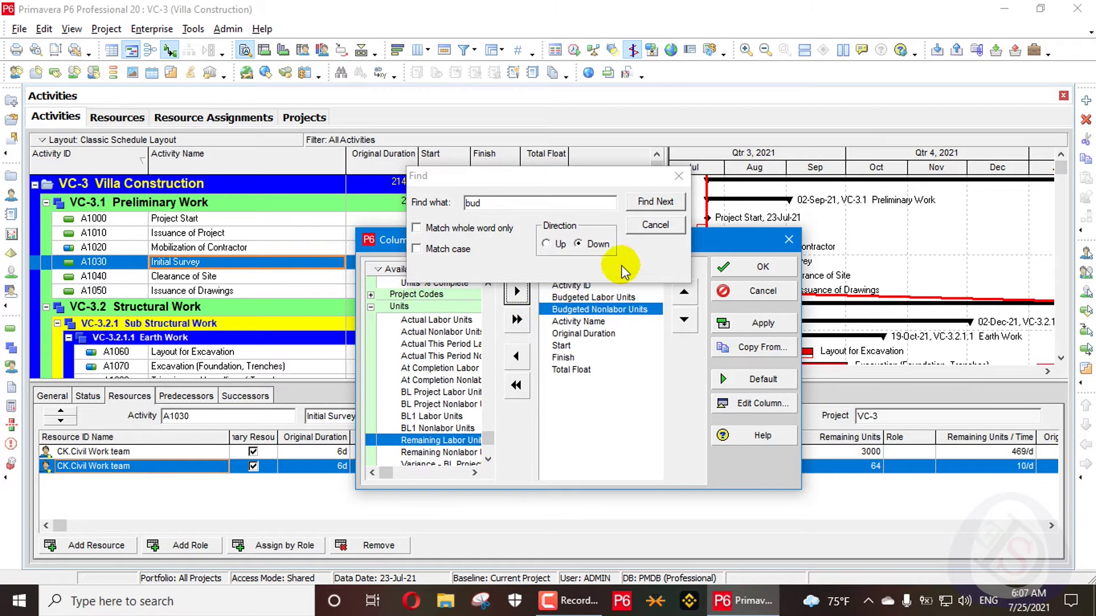
left_click(679, 176)
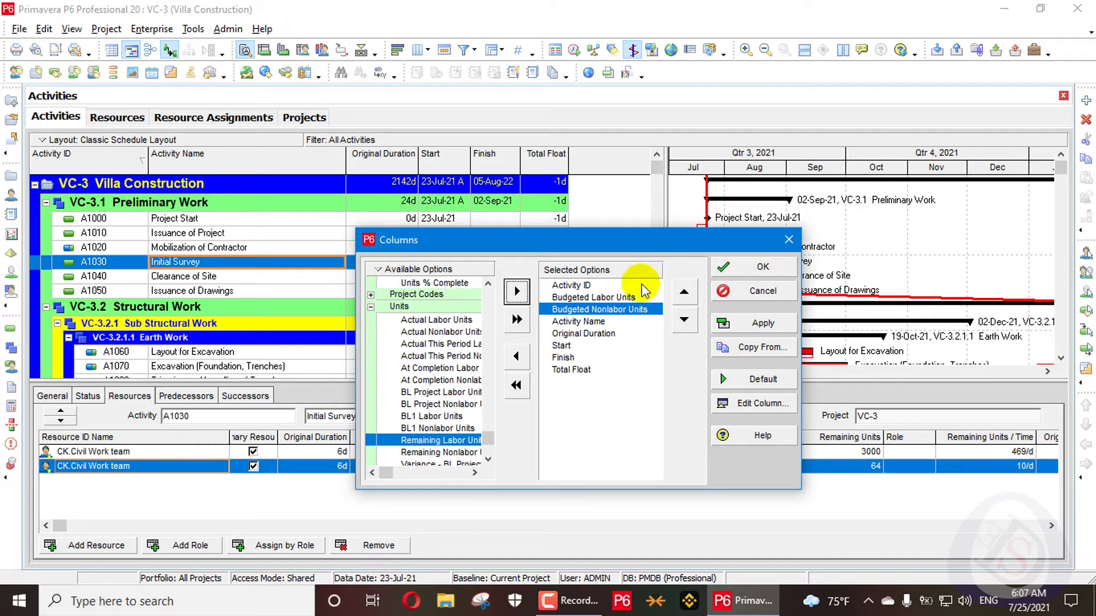
Step: Place the two budgeted units columns after Total Float, apply the column setup, and widen the activity table to show both
left_click(621, 298)
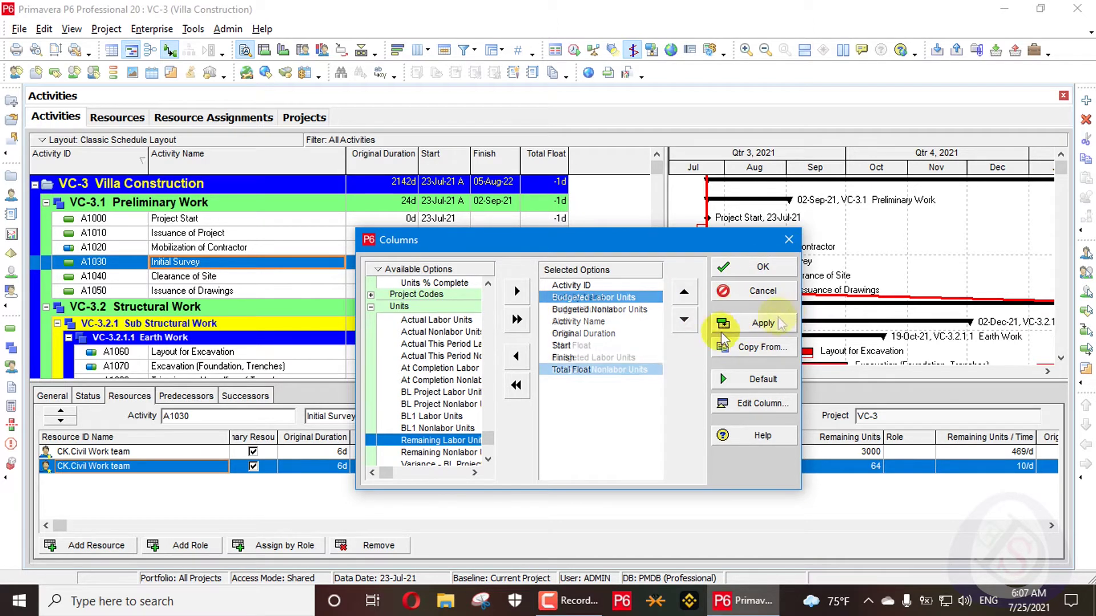
left_click(748, 323)
left_click(759, 267)
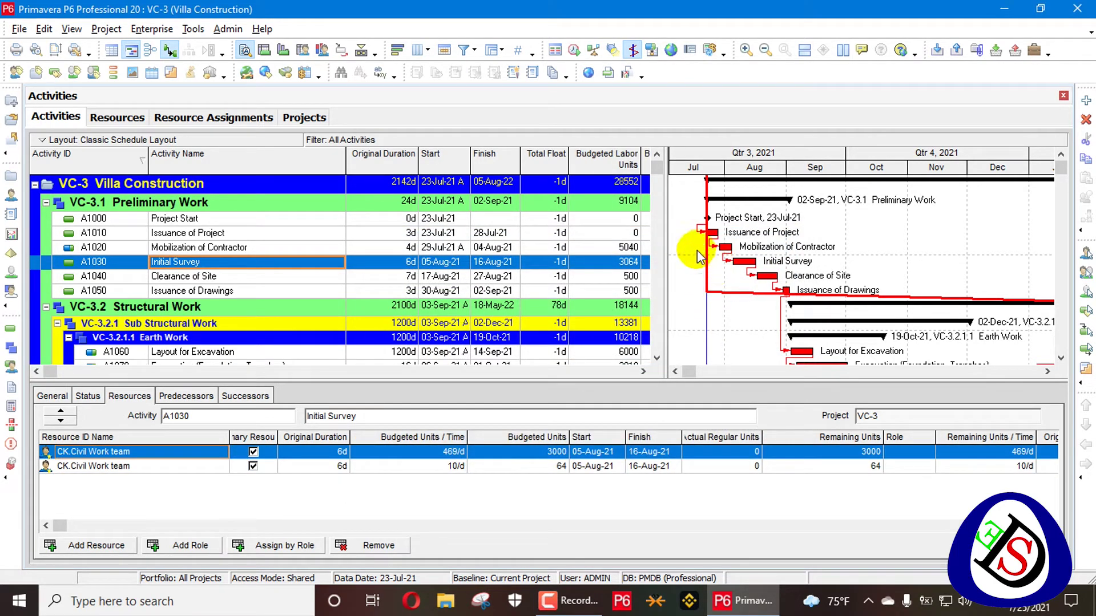
left_click_drag(711, 231, 747, 228)
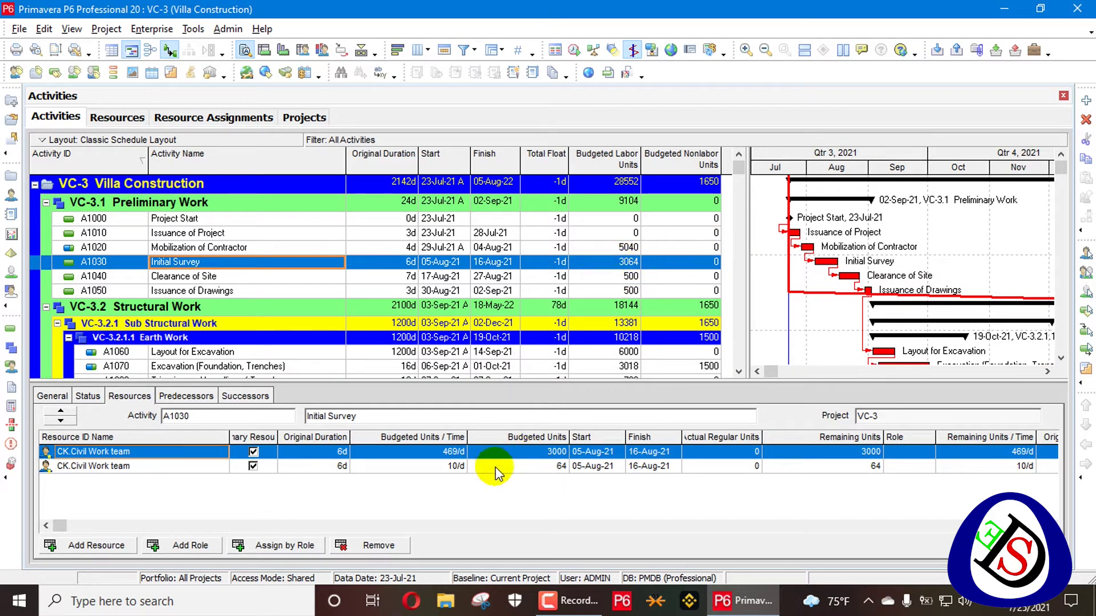
Step: Assign the nonlabor resource E01 excavator twice to Initial Survey, check the budgeted units columns, and finish assigning
left_click(98, 545)
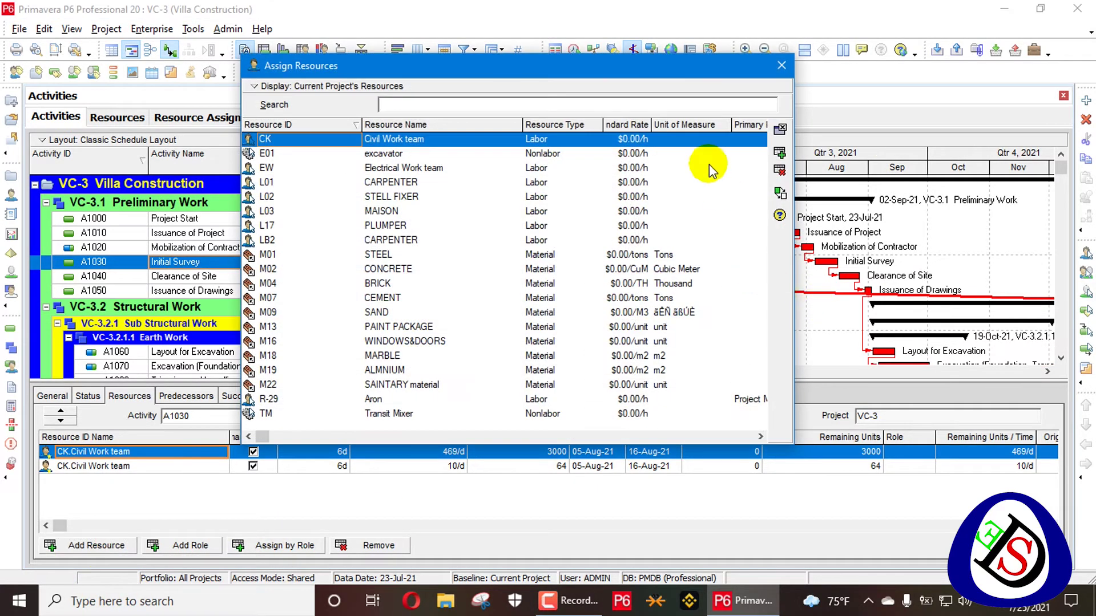
left_click_drag(644, 65, 941, 53)
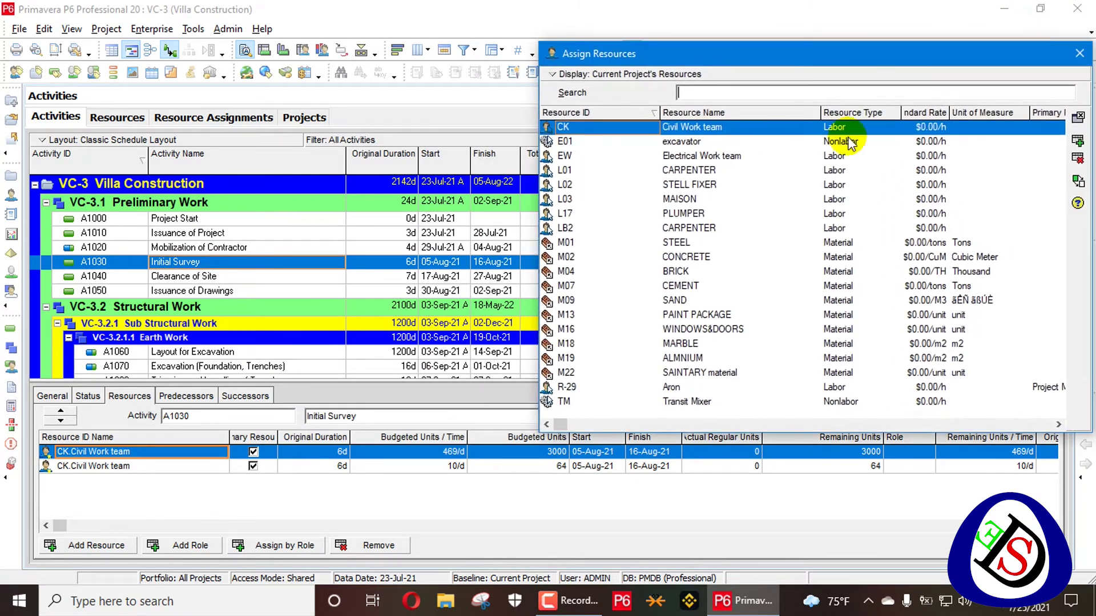
double_click(607, 144)
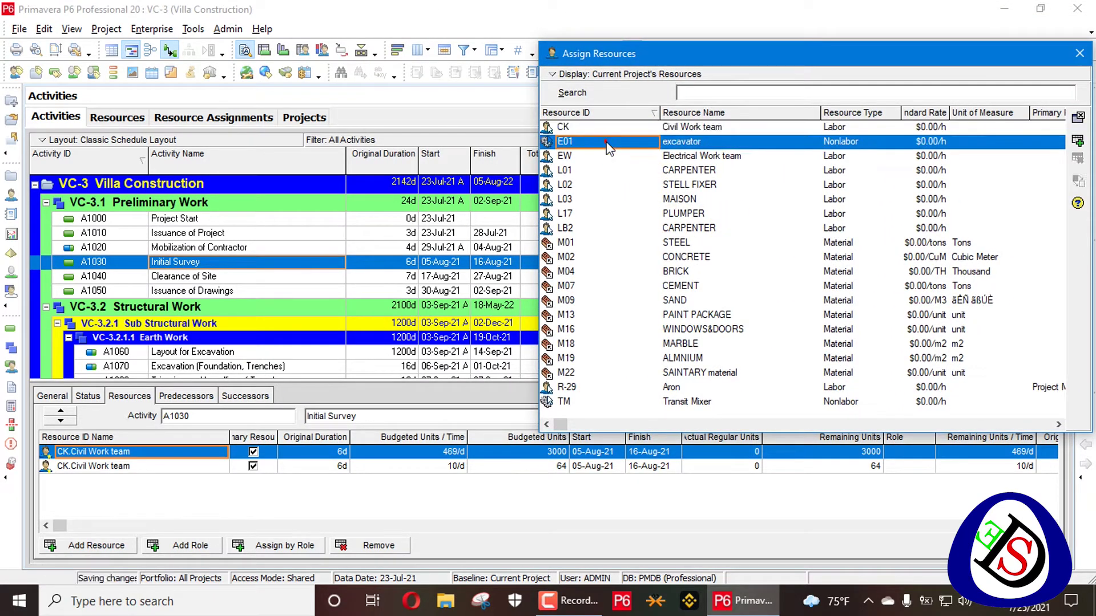
double_click(607, 144)
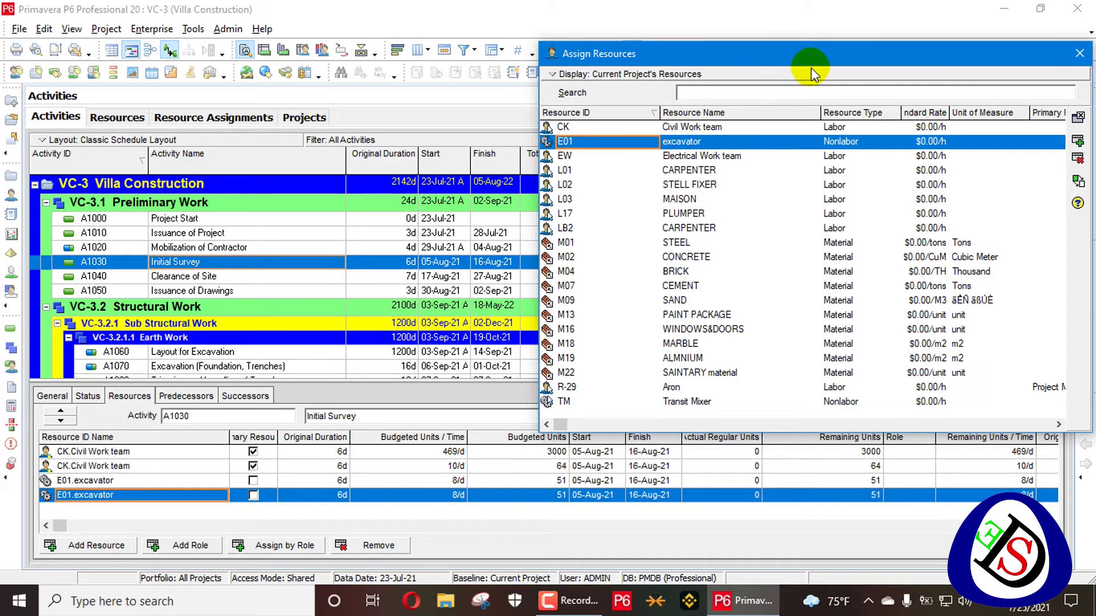
left_click_drag(817, 62, 738, 369)
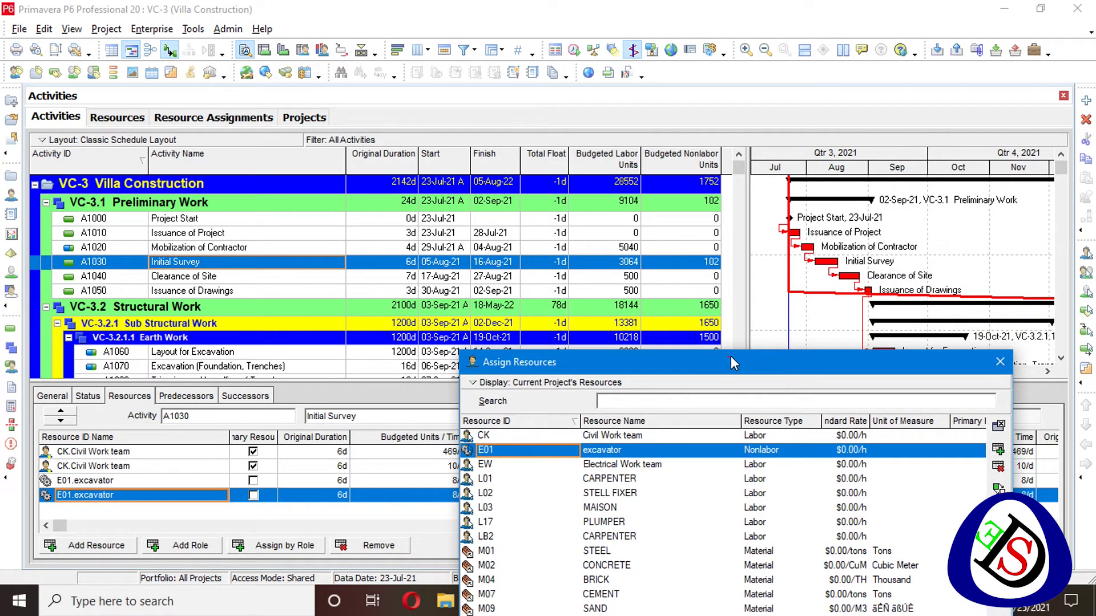
left_click_drag(728, 357, 913, 22)
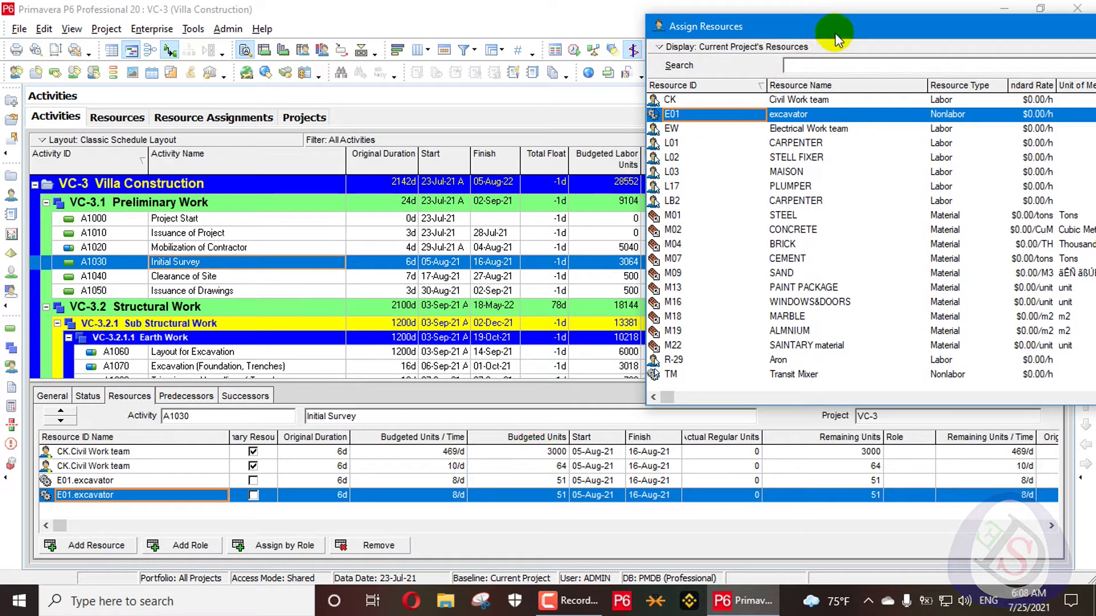
left_click_drag(837, 27, 597, 117)
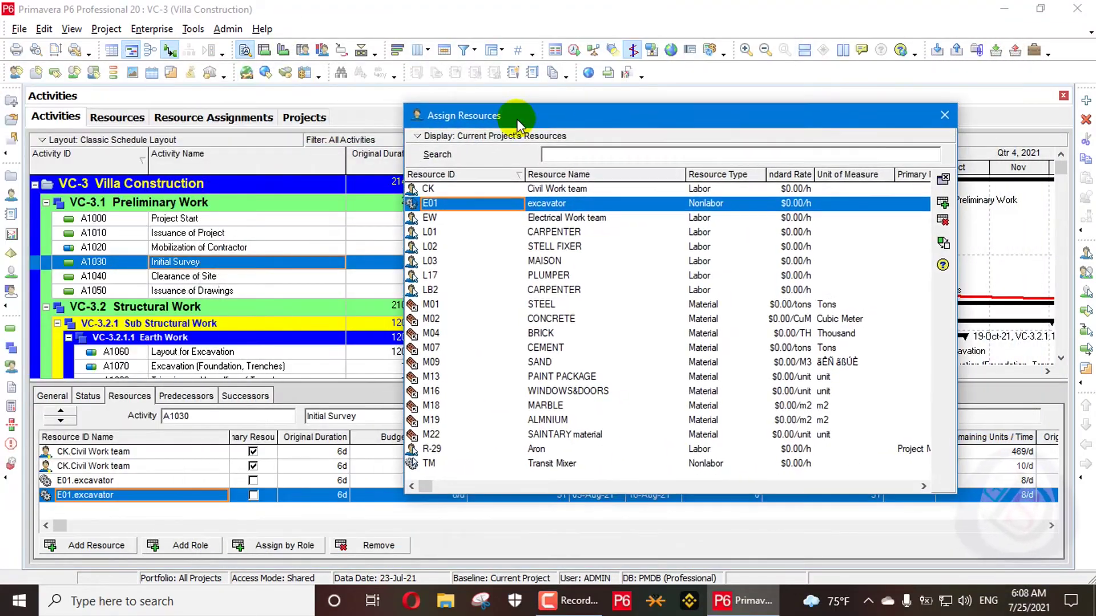
left_click(944, 110)
Step: Review the Resource Assignments calculation preference against Initial Survey's budgeted units, and close the user preferences
left_click(44, 29)
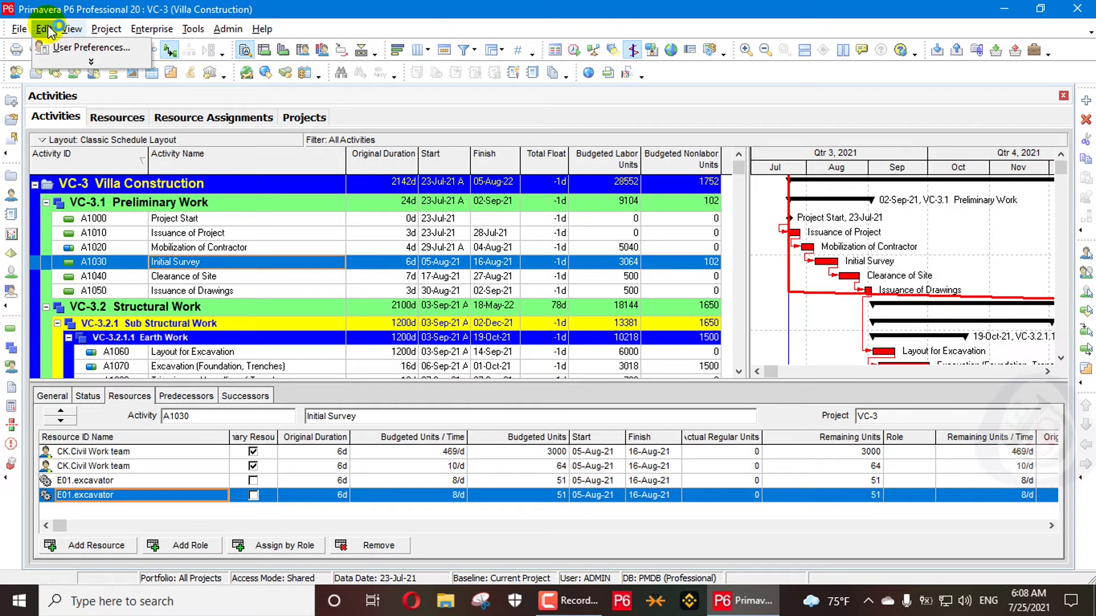
left_click(85, 48)
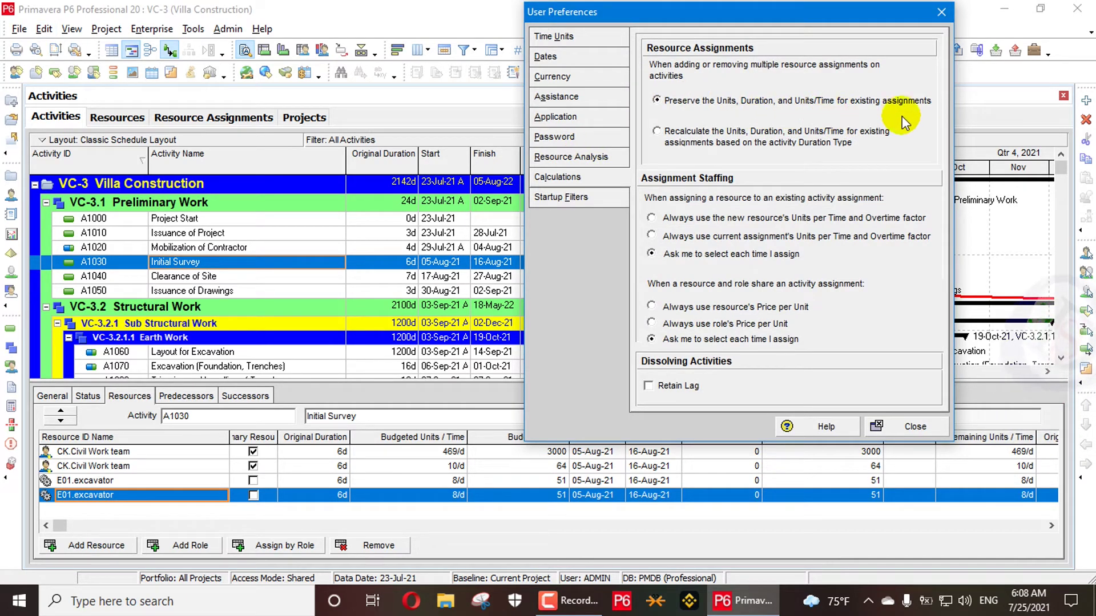
left_click_drag(876, 11, 285, 29)
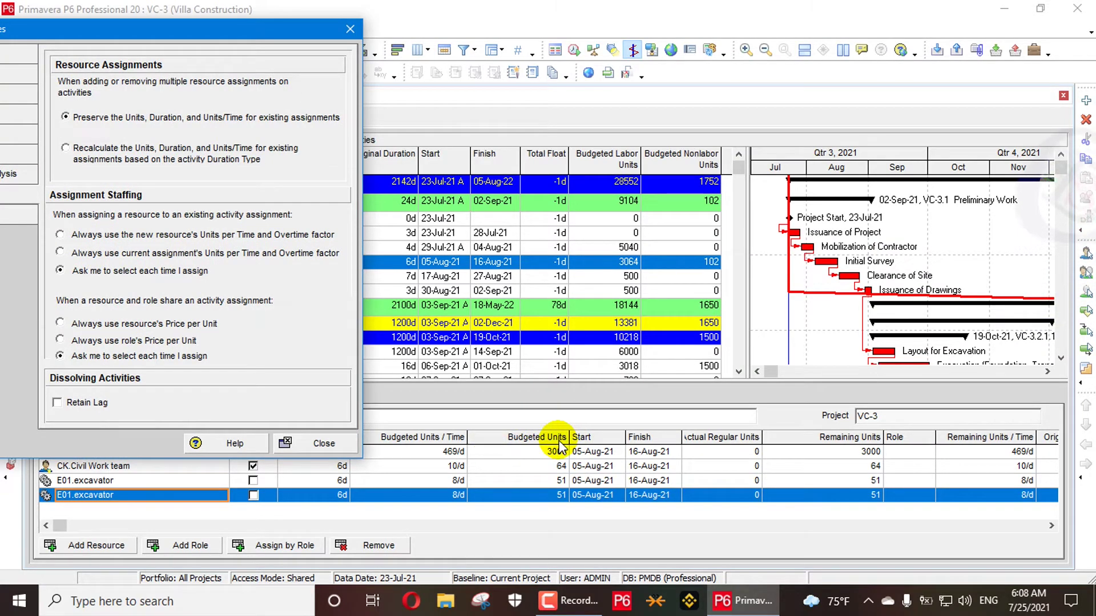
left_click_drag(317, 32, 674, 40)
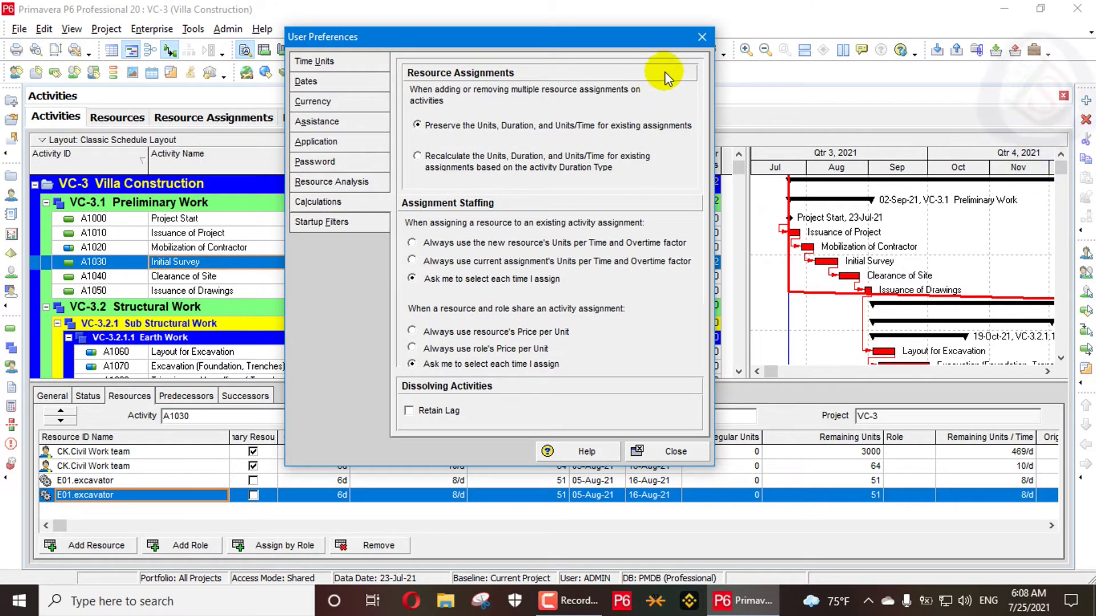
key("Escape")
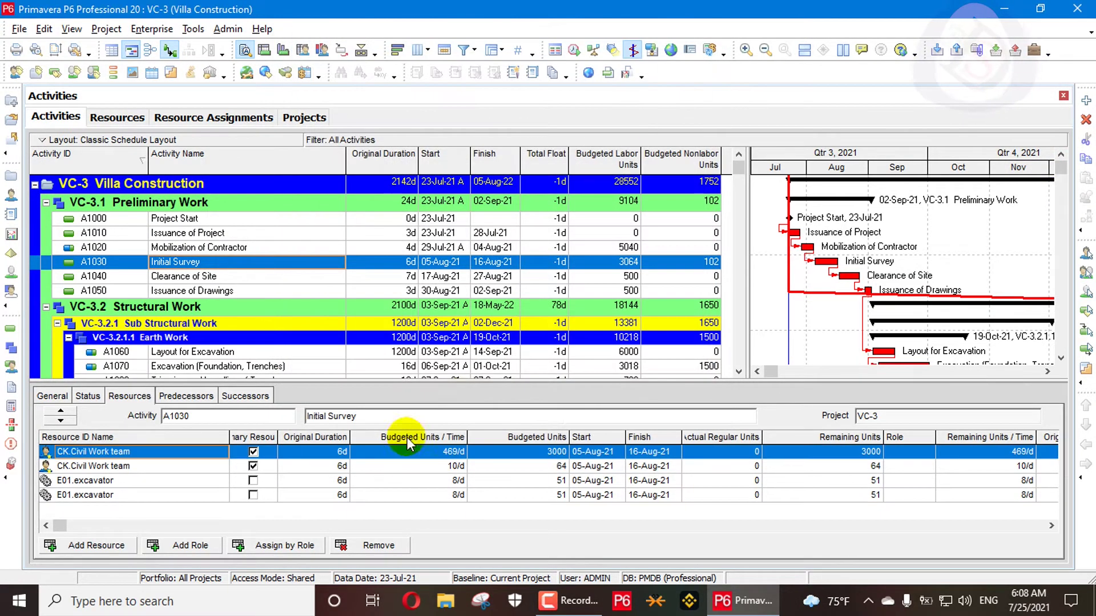
Step: Remove the second E01 excavator assignment from Initial Survey and confirm the deletion
left_click(93, 495)
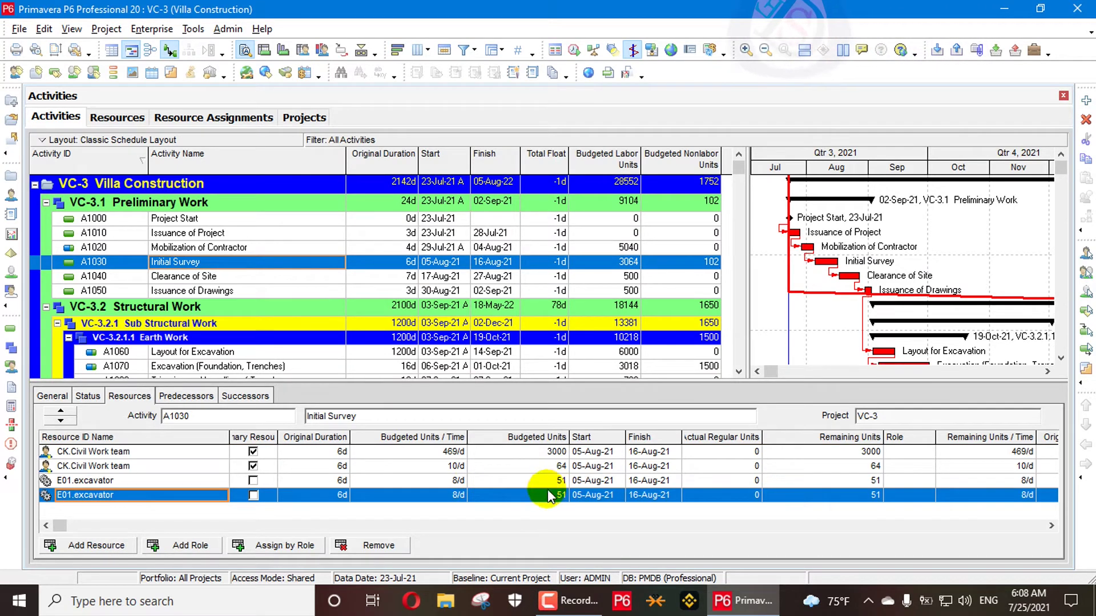
left_click(350, 545)
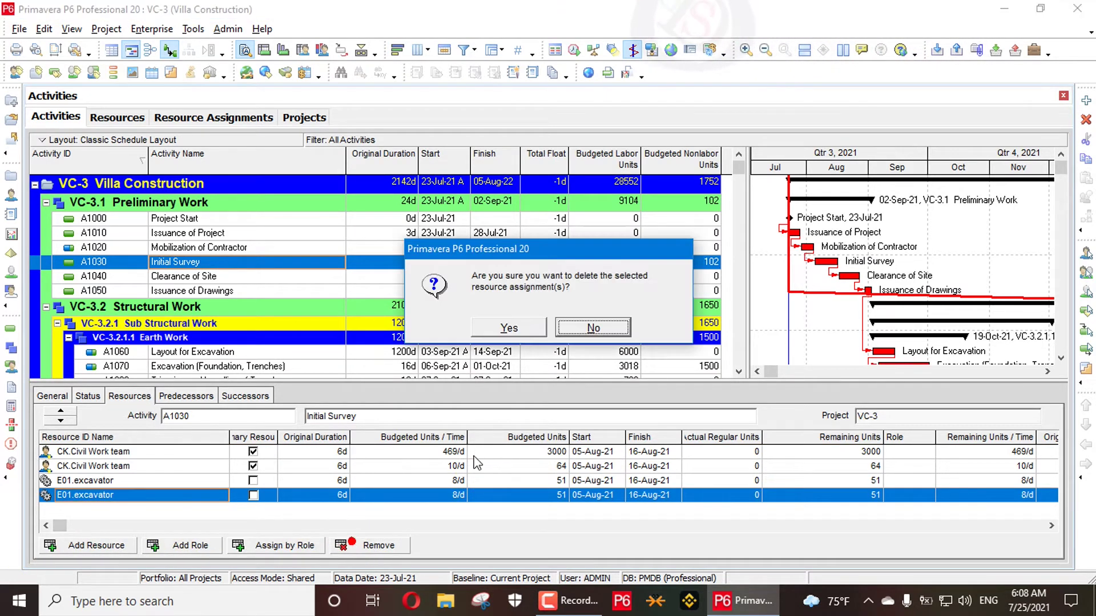
left_click(508, 327)
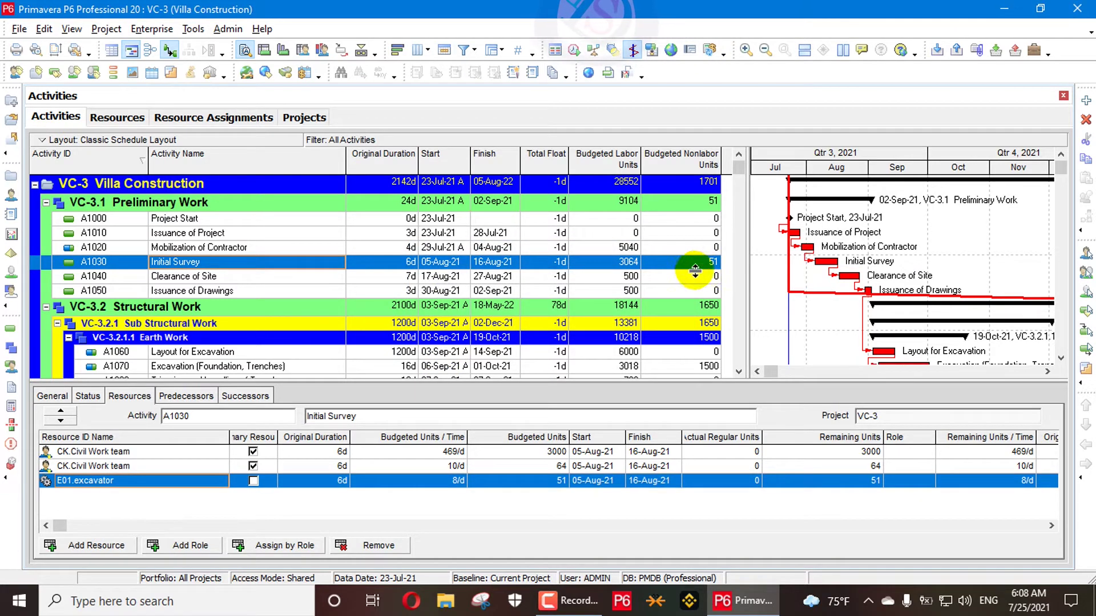
Step: Set the duration type of Initial Survey to Fixed Units
left_click(52, 396)
left_click(394, 459)
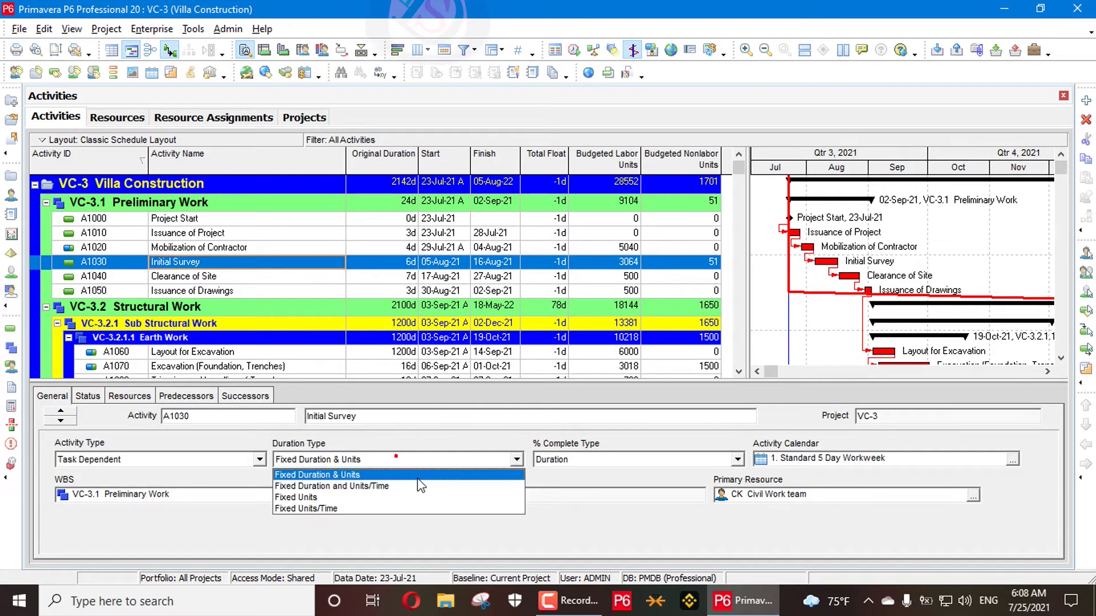
left_click(366, 498)
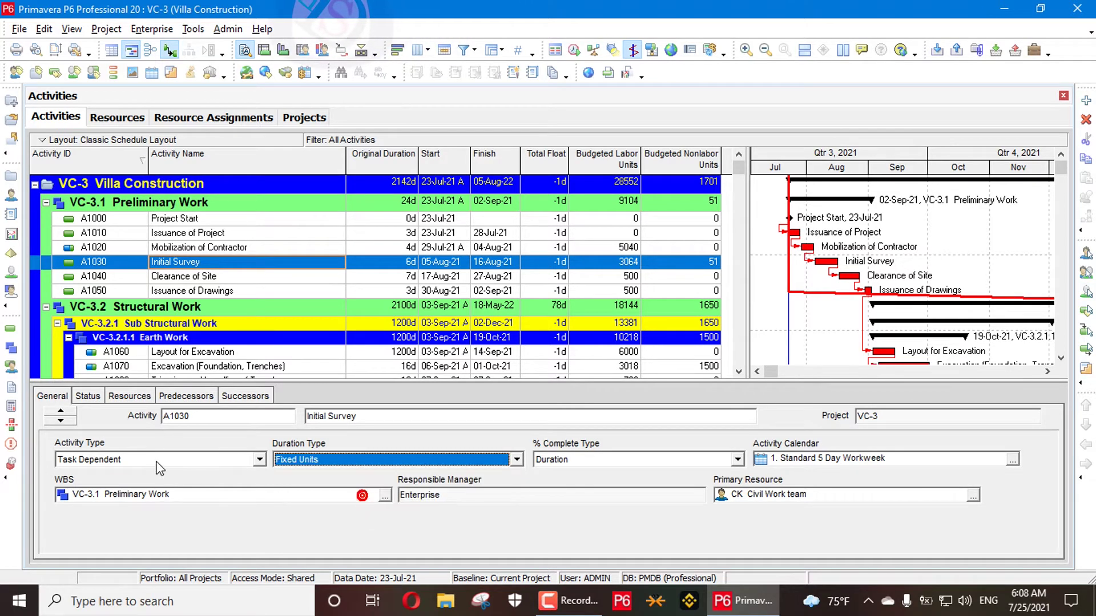
Step: Assign the E01 excavator to Initial Survey again, check the budgeted units, and finish assigning
left_click(88, 395)
left_click(129, 395)
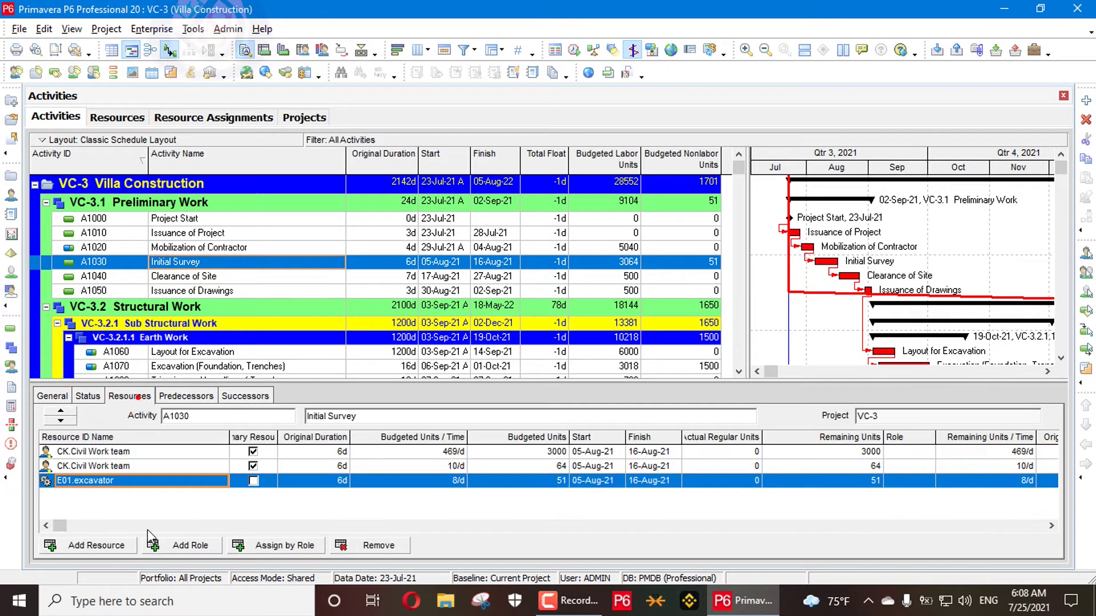
left_click(104, 547)
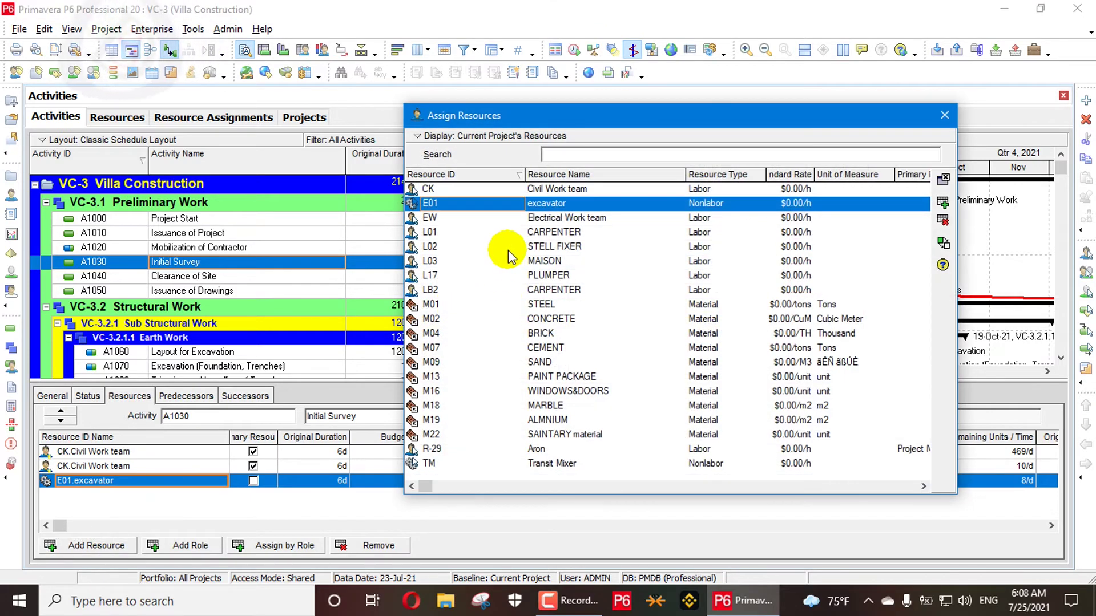
double_click(557, 203)
left_click_drag(689, 125, 922, 487)
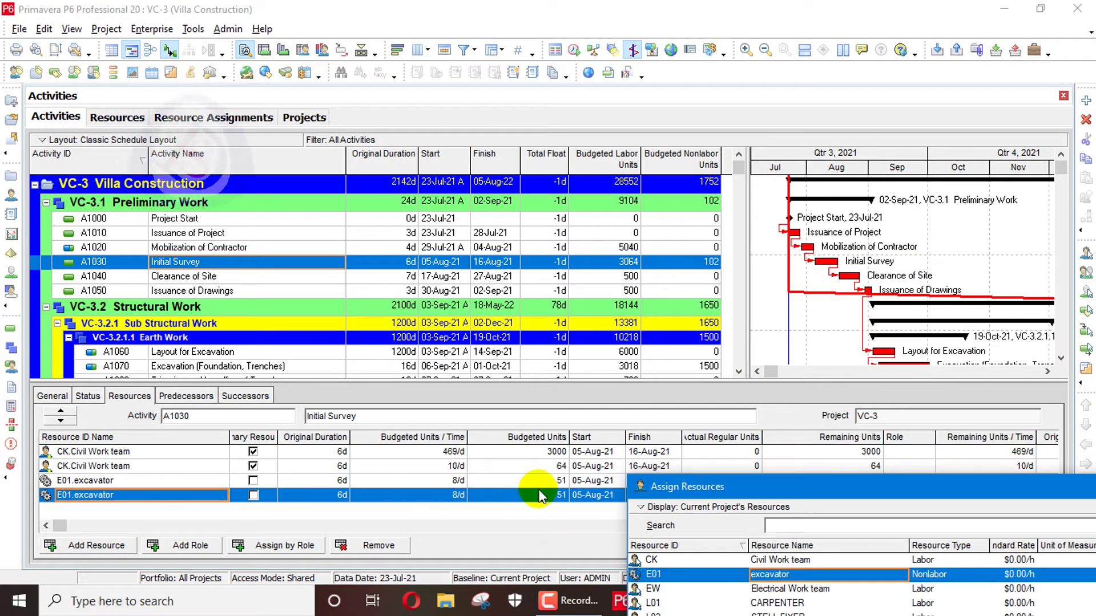
left_click_drag(834, 489, 481, 182)
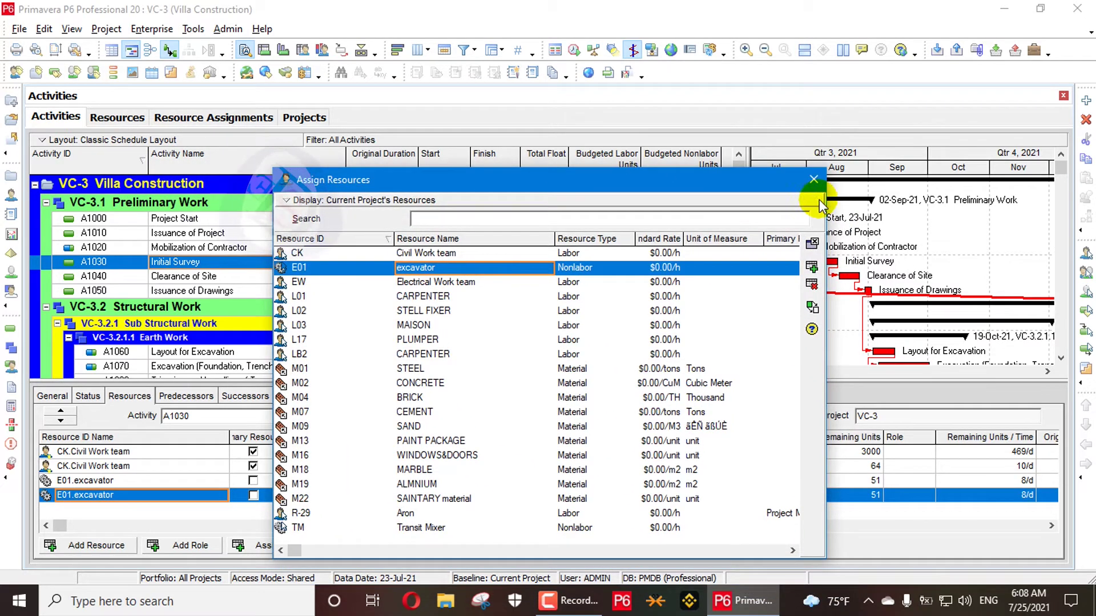
left_click(813, 181)
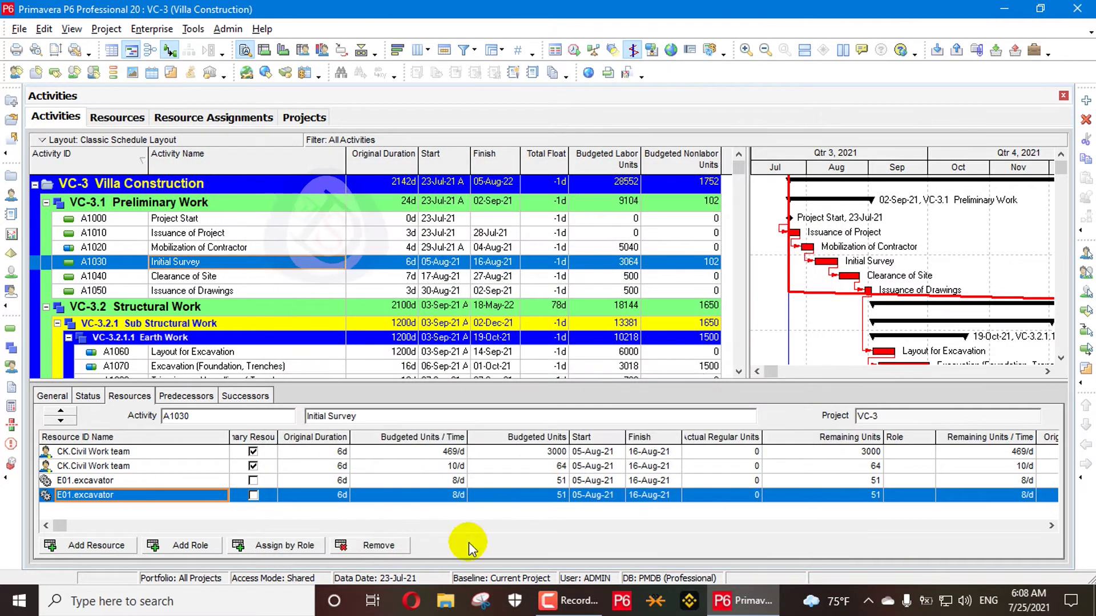
Step: Remove both E01 excavator assignments and the second Civil Work team assignment from Initial Survey, resetting its nonlabor units to zero
left_click(379, 545)
left_click(510, 327)
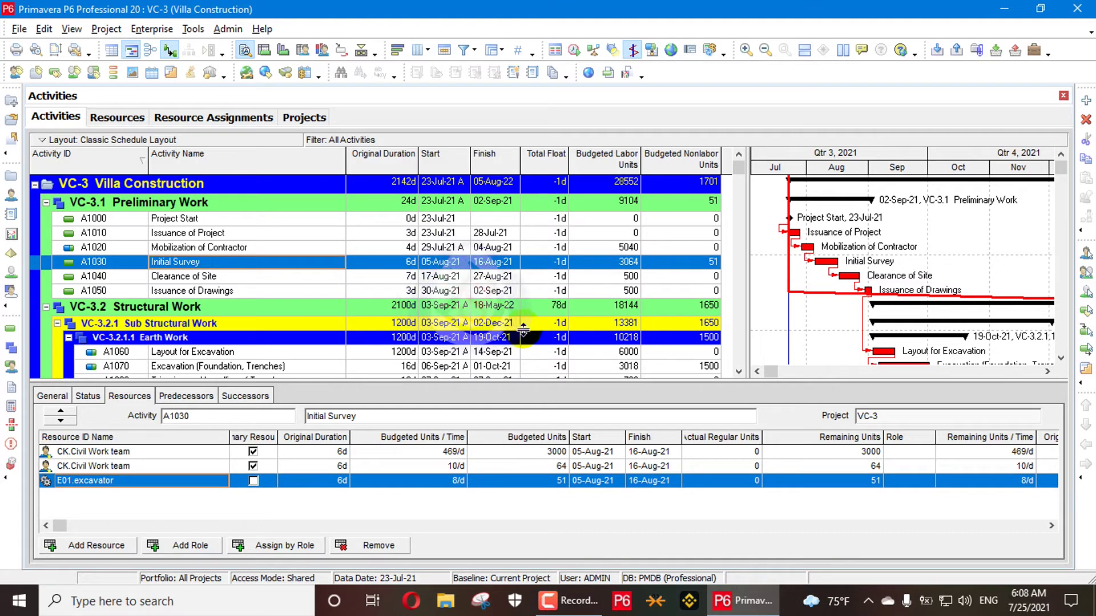
left_click(379, 545)
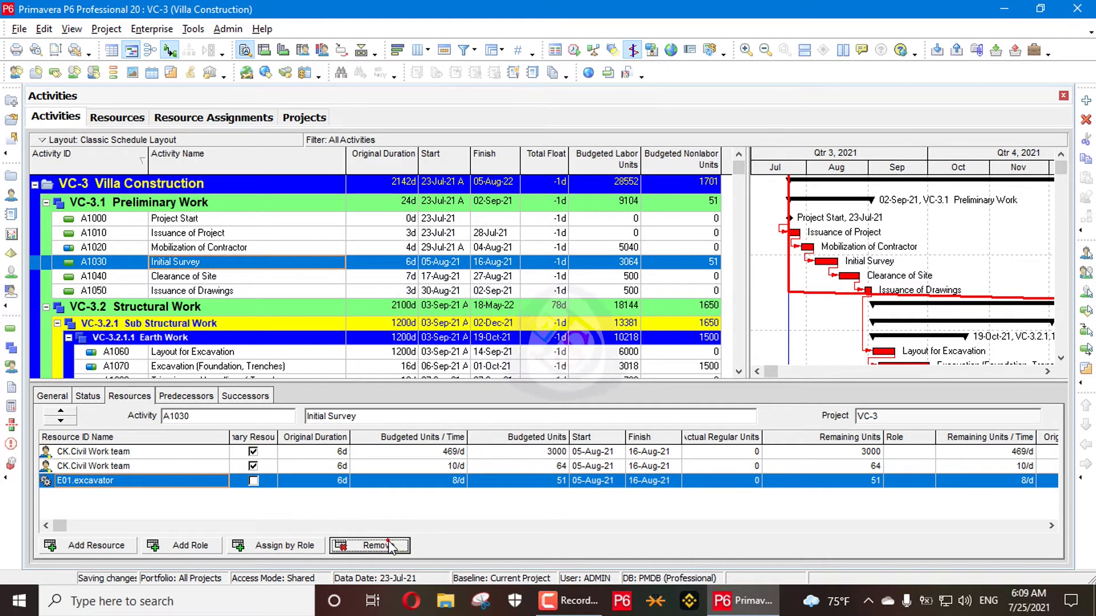
left_click(492, 328)
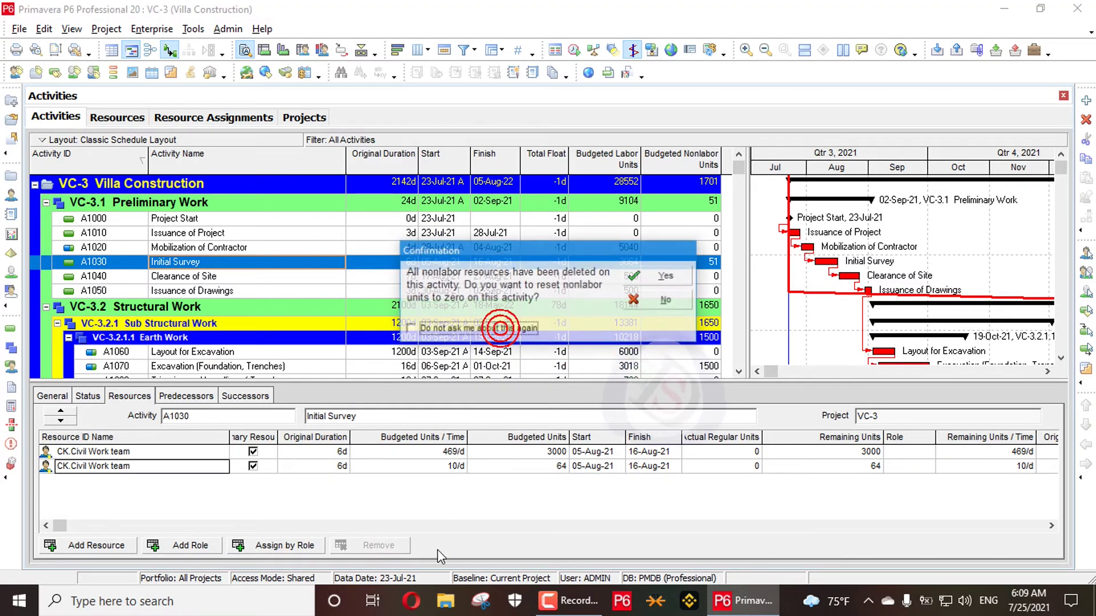
left_click(664, 275)
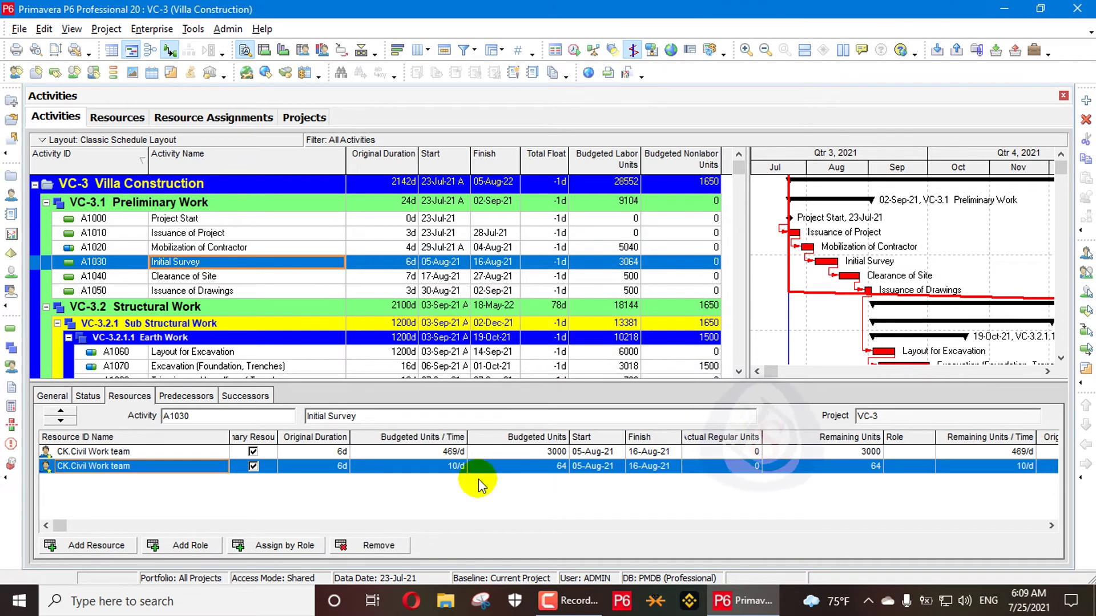
left_click(379, 544)
left_click(500, 327)
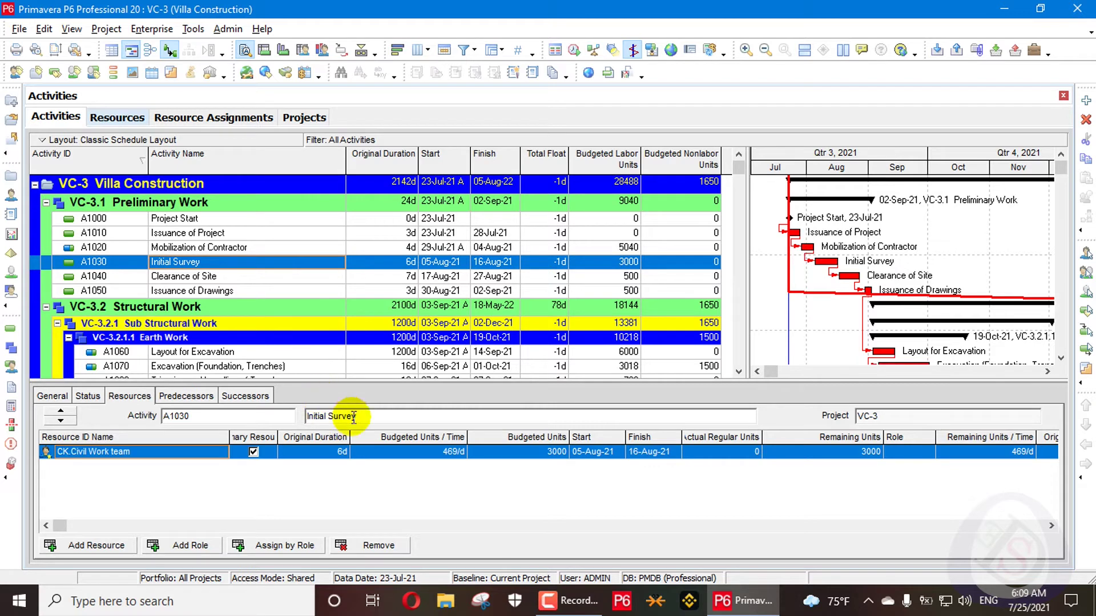
Step: Set the Resource Assignments preference to recalculate units, duration and units/time for existing assignments based on the activity duration type
left_click(45, 31)
left_click(52, 49)
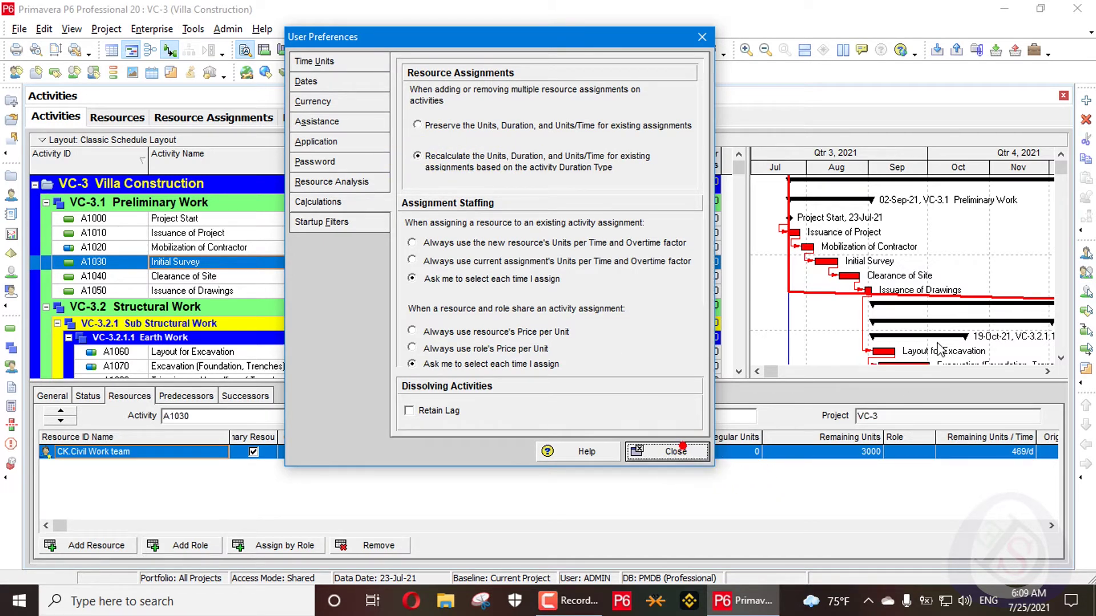
left_click(666, 451)
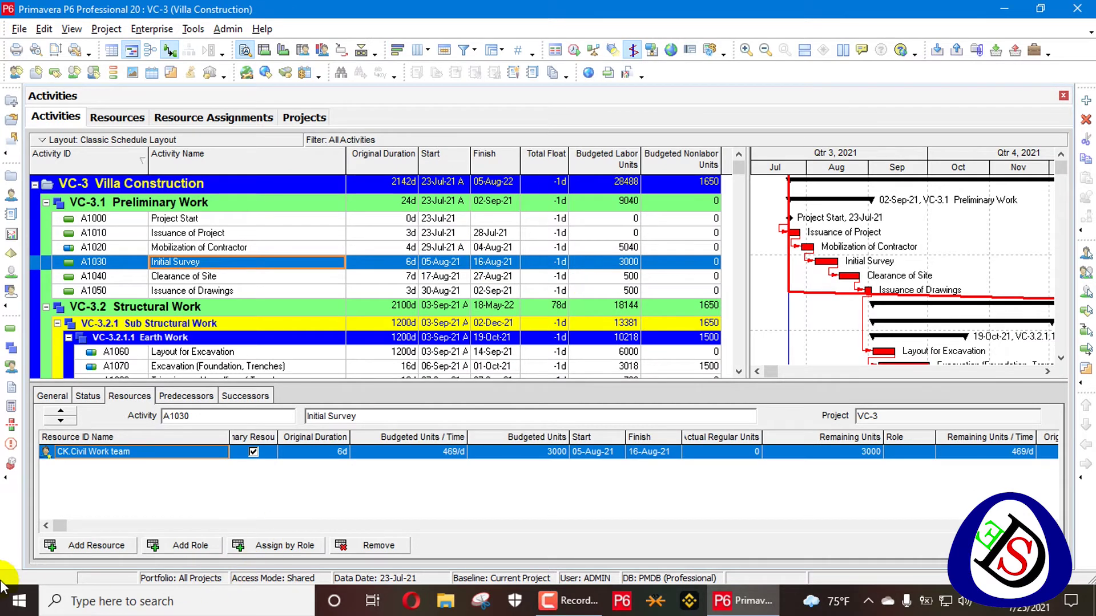
Step: Reopen the user preferences to check which Resource Assignments calculation option is active, and close them
left_click(74, 398)
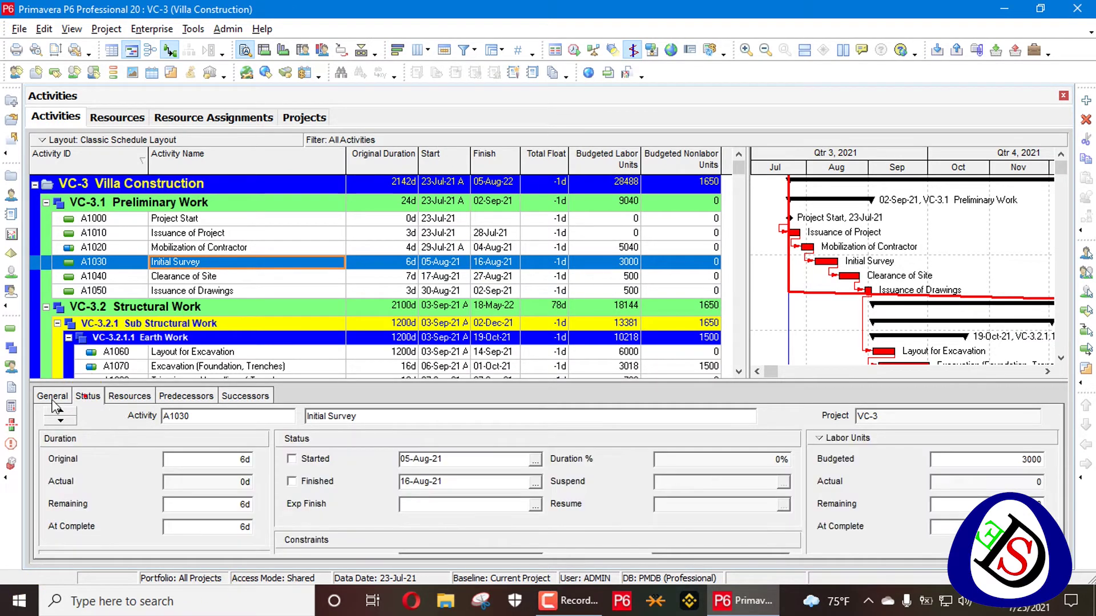
left_click(55, 30)
left_click(91, 48)
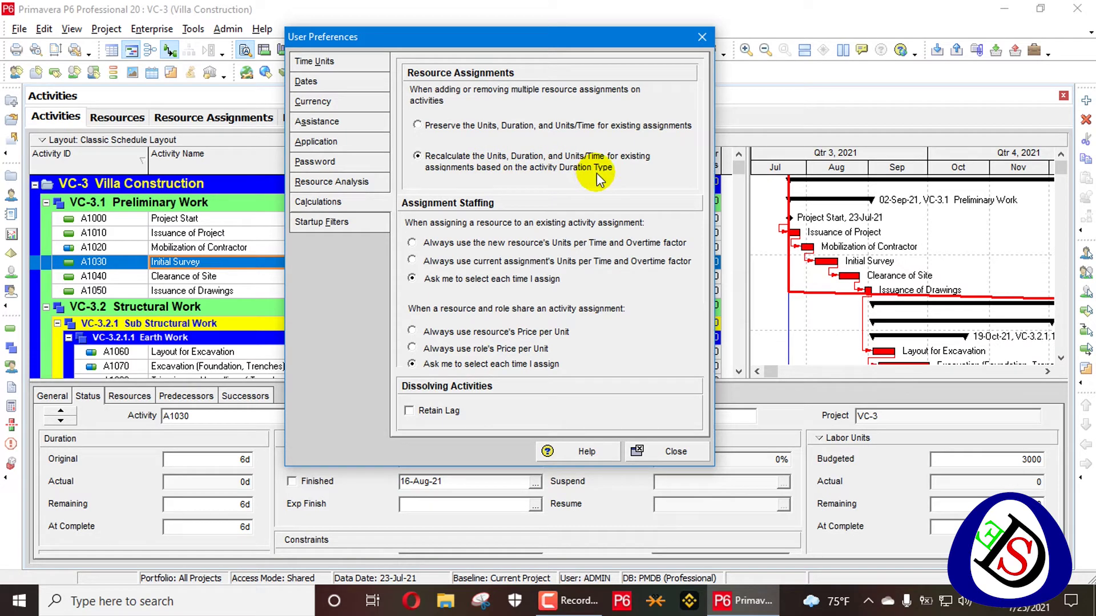
key("Escape")
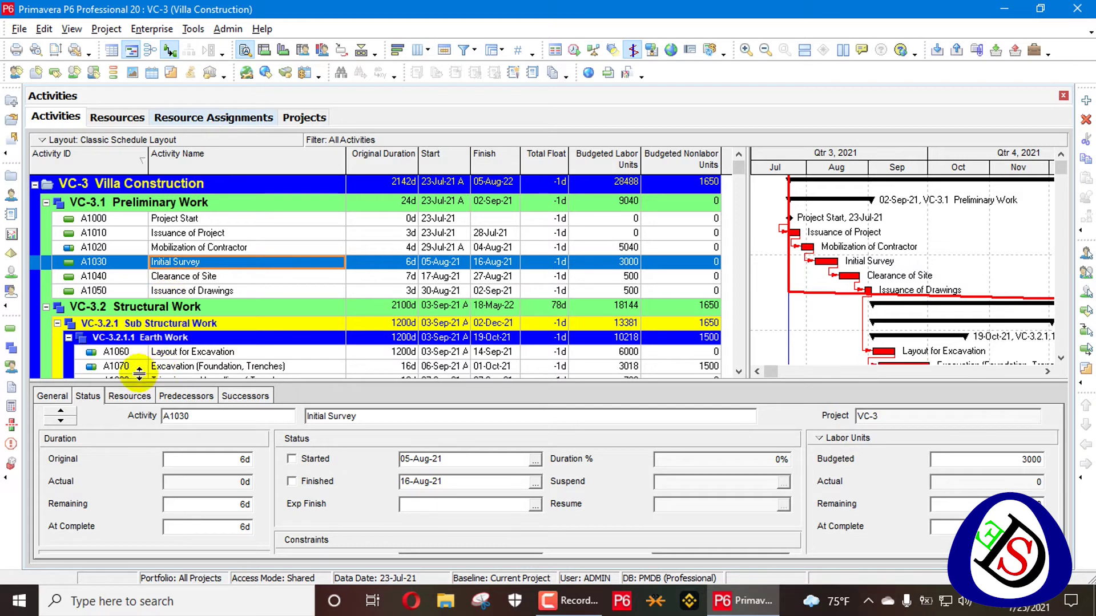
Step: Set the duration type of Initial Survey to Fixed Duration & Units and check its original duration and labor units
left_click(53, 404)
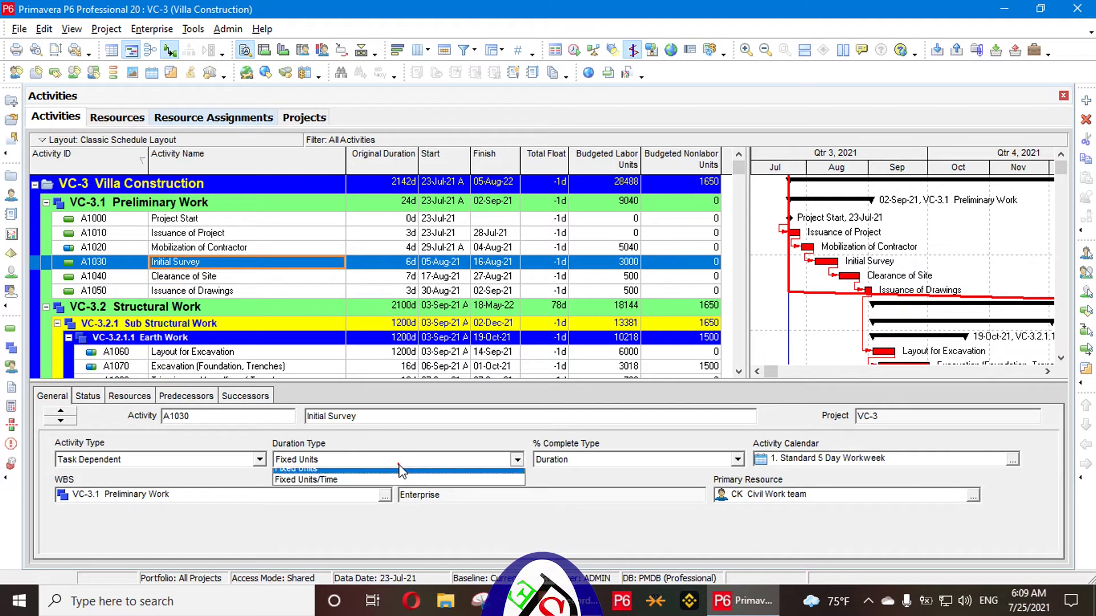
left_click(368, 460)
left_click(363, 474)
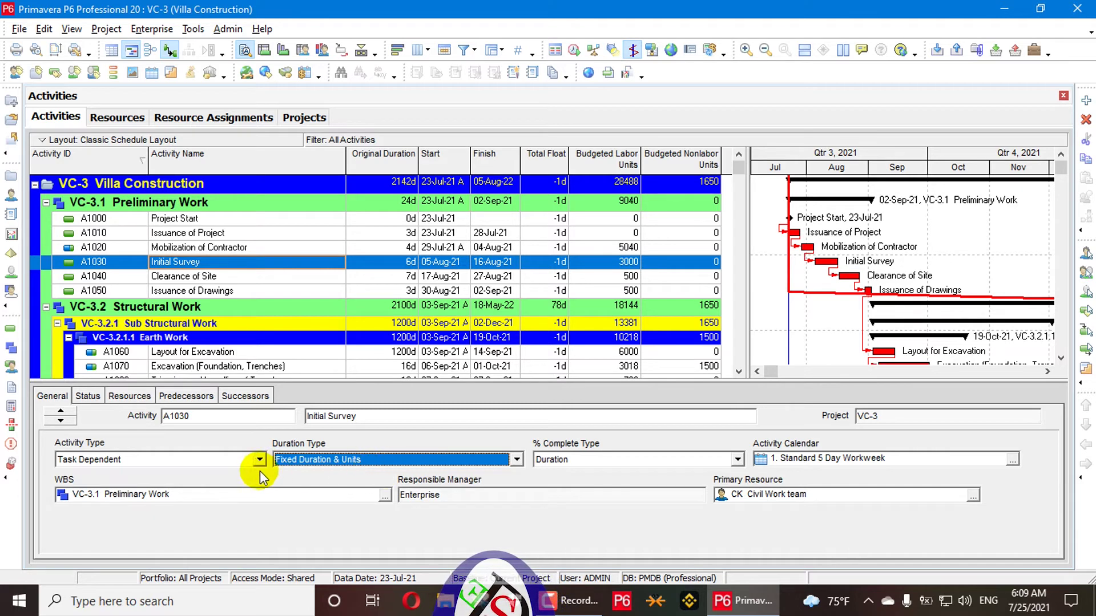
left_click(88, 396)
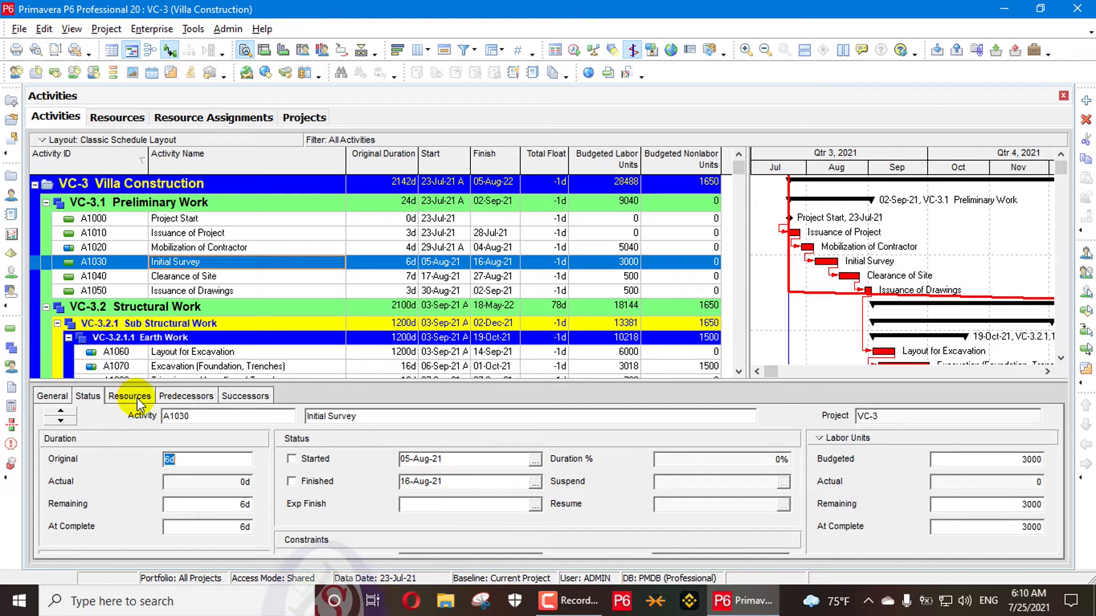
Step: Assign the Civil Work team (CK) to Initial Survey a second time, keeping the assignment table visible
left_click(137, 398)
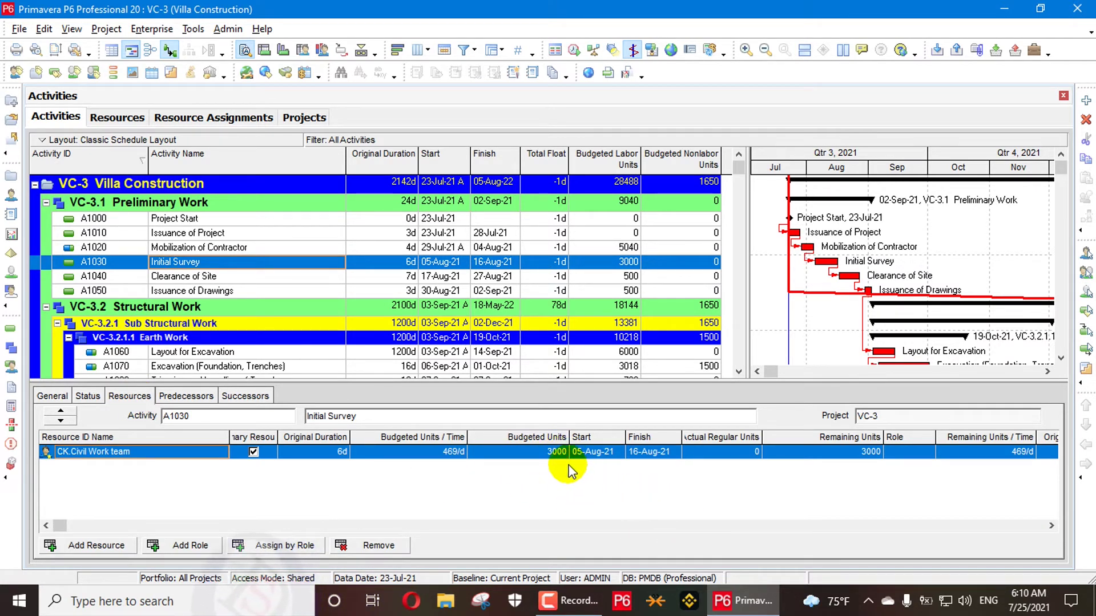
left_click(109, 551)
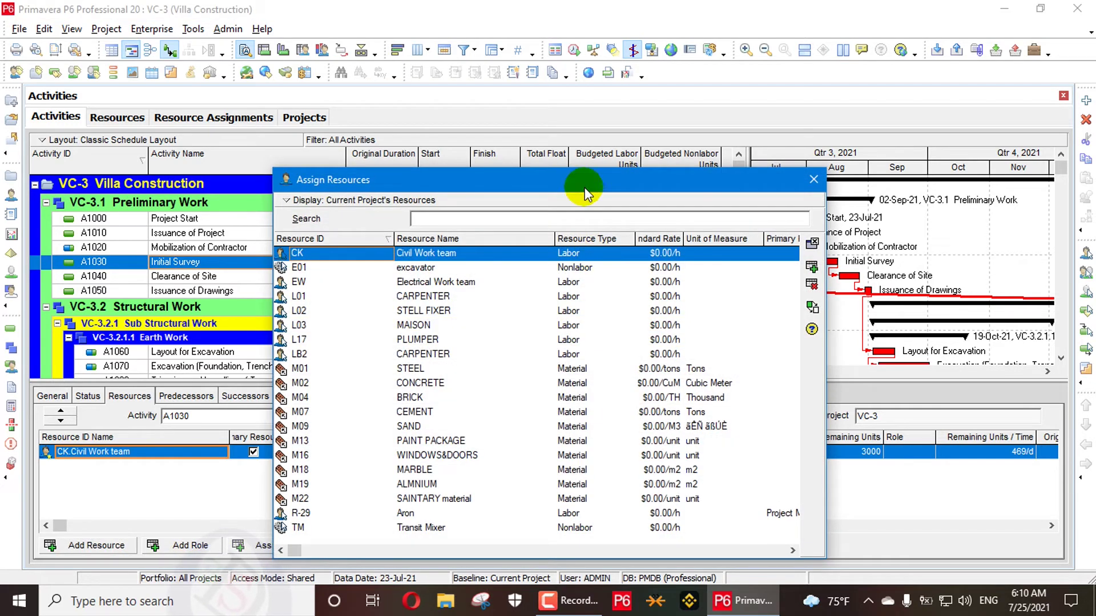
left_click_drag(596, 174, 926, 69)
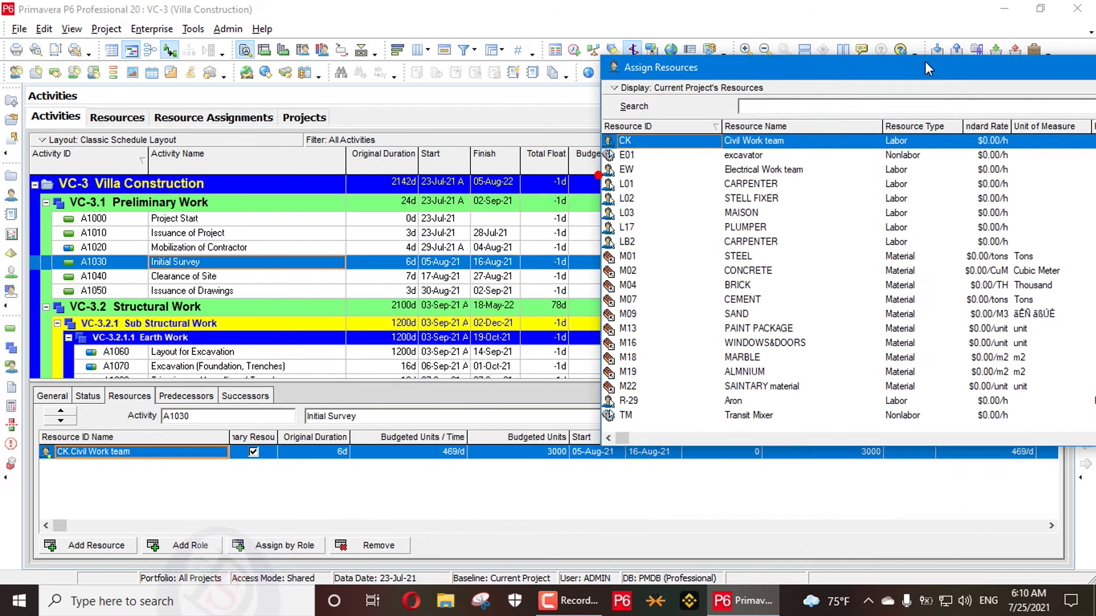
double_click(753, 143)
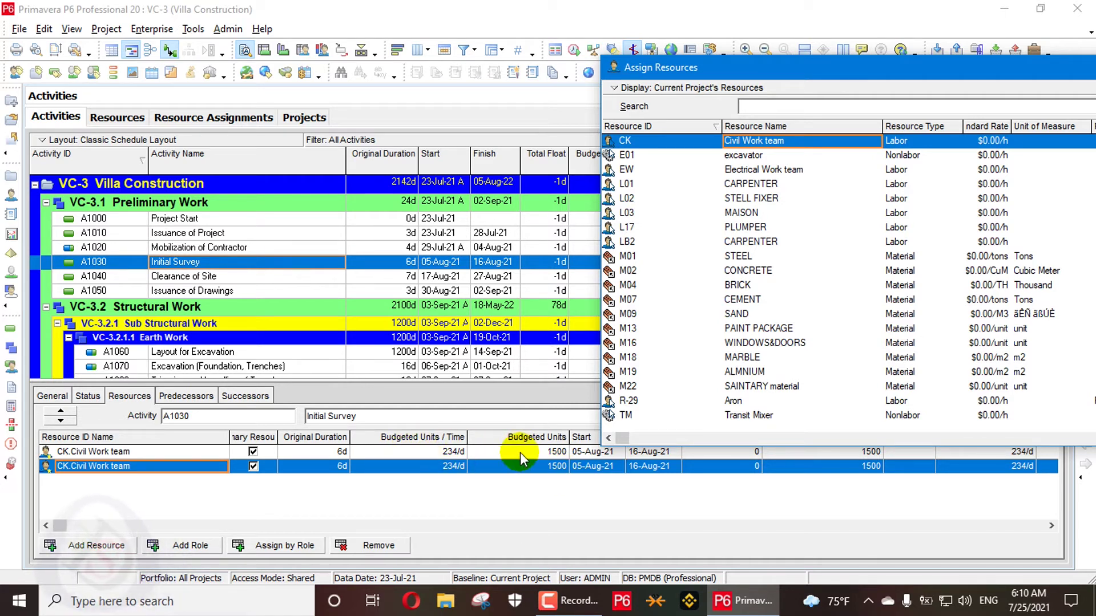
Step: Assign the Electrical Work team (EW) to Initial Survey, compare the budgeted units, and remove that assignment again
double_click(742, 171)
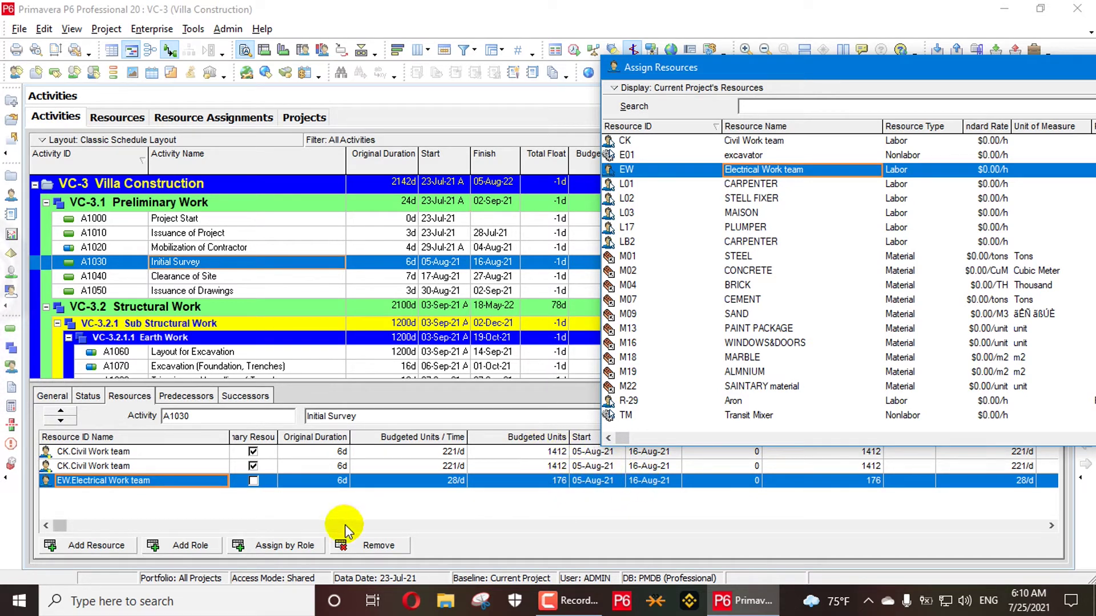
left_click(388, 549)
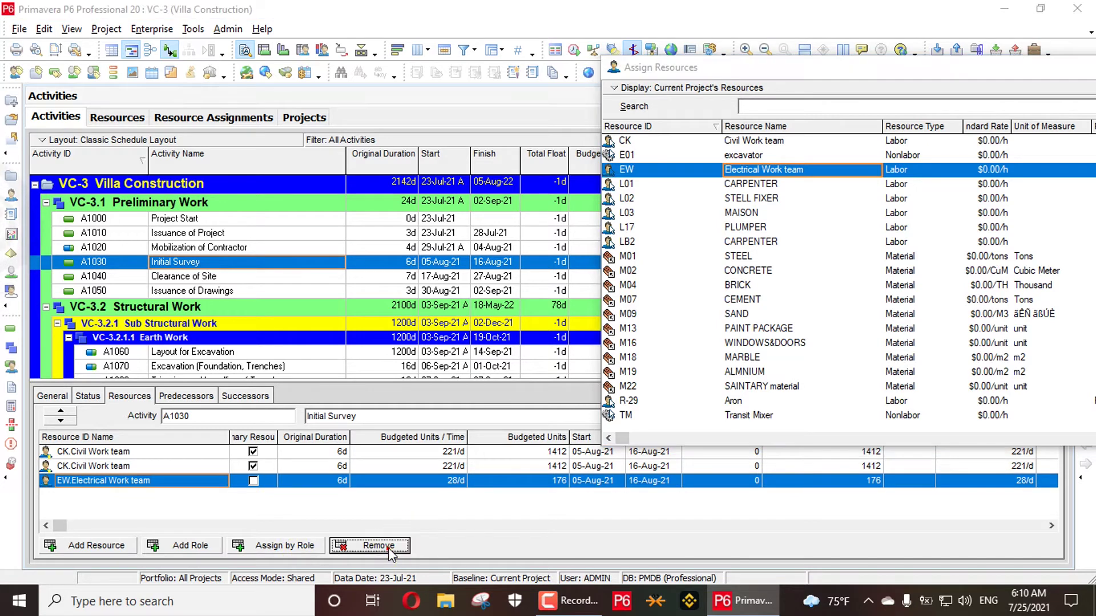
left_click(506, 327)
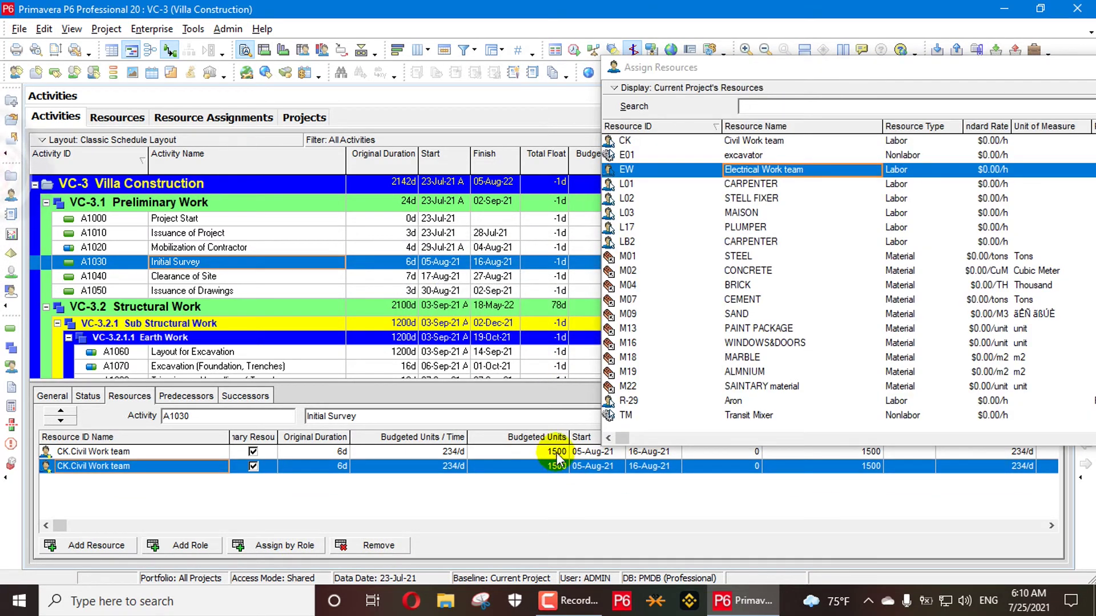
Step: Remove the second Civil Work team (CK) assignment from Initial Survey
left_click(378, 546)
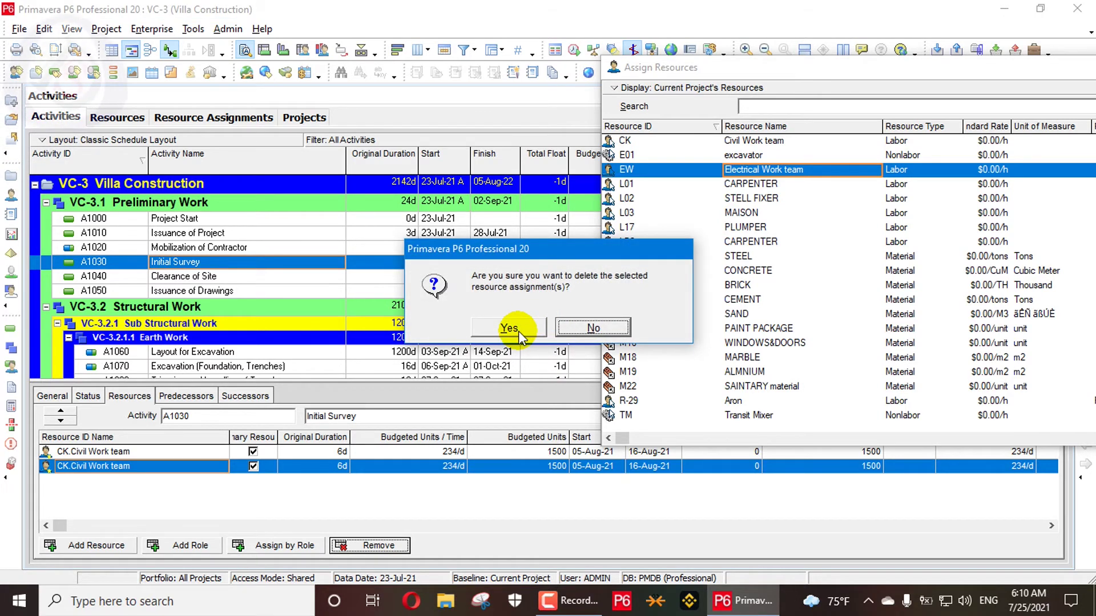
left_click(518, 329)
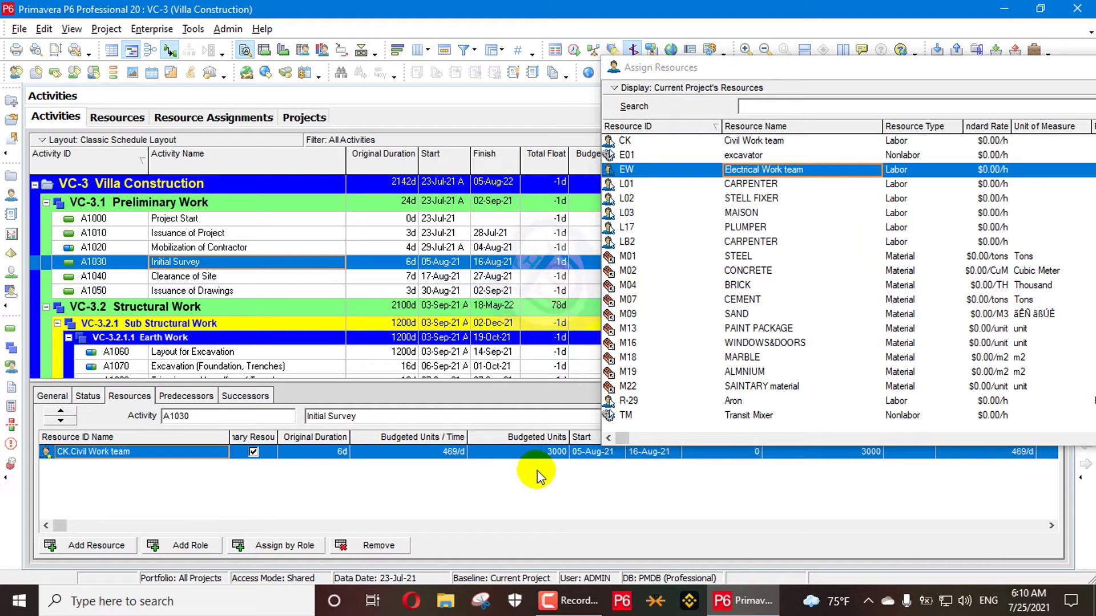
Step: Assign the excavator (E01) to Initial Survey twice, compare the budgeted units, and remove both assignments again
double_click(663, 155)
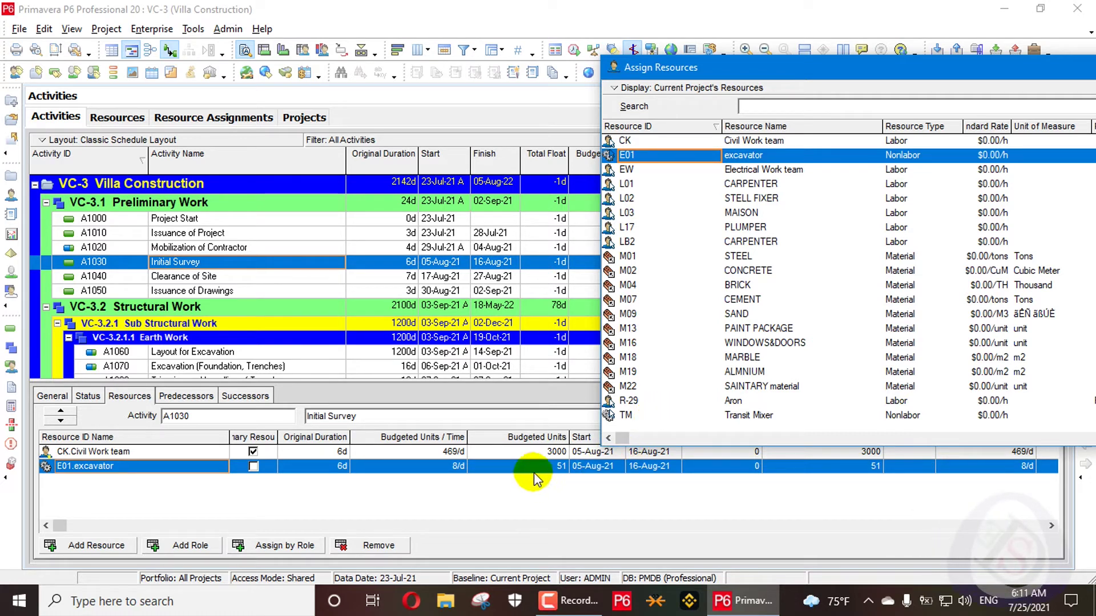
double_click(754, 156)
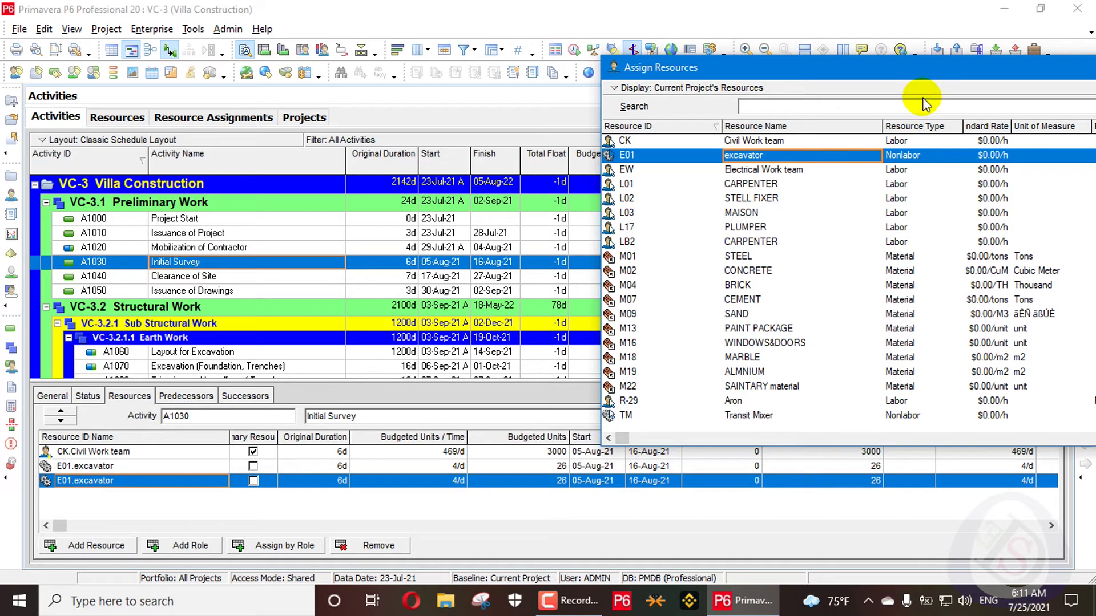
left_click_drag(959, 67, 671, 94)
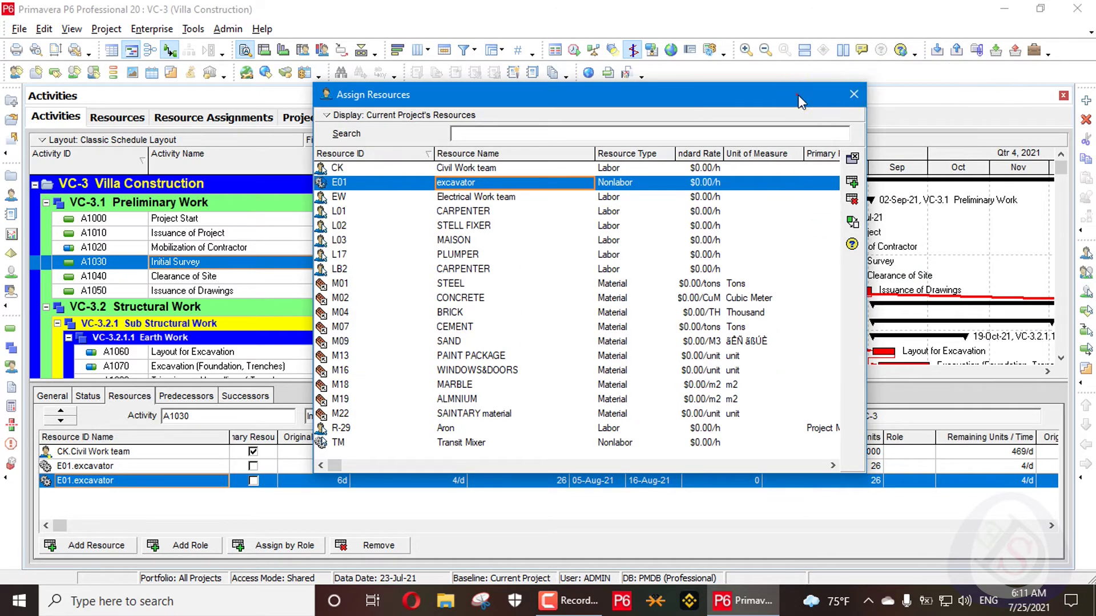
left_click_drag(798, 95, 943, 28)
left_click(408, 541)
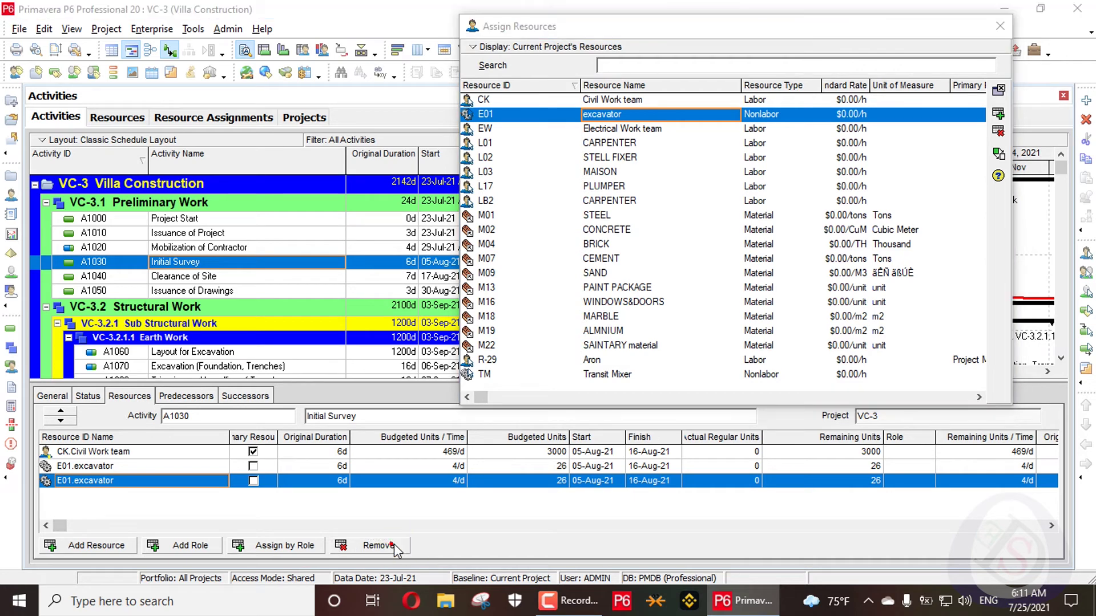
left_click(443, 328)
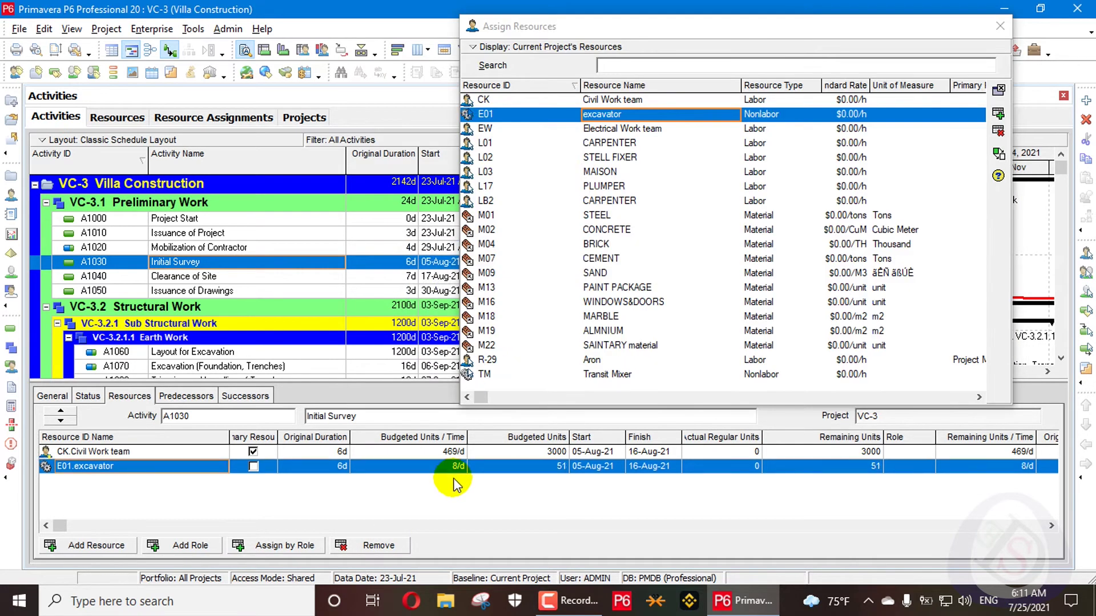
left_click(378, 545)
left_click(507, 327)
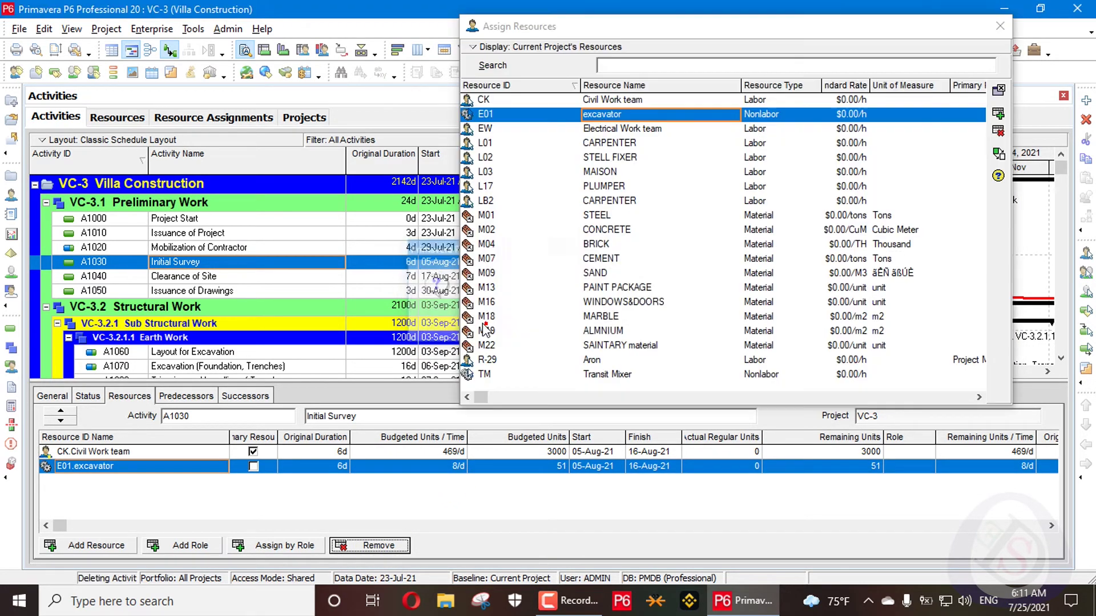
left_click(650, 279)
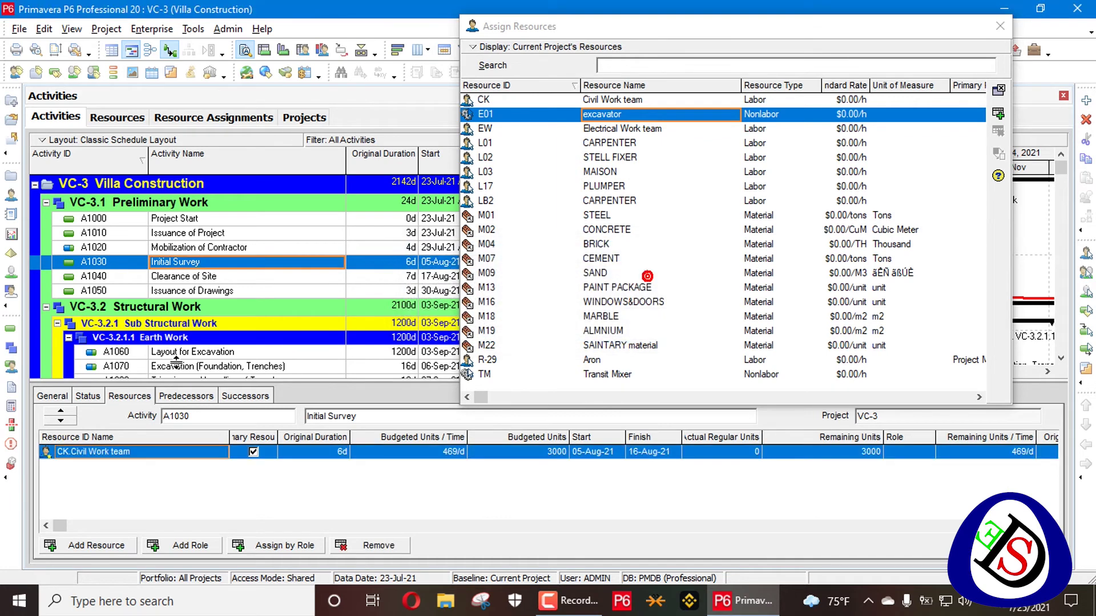
Step: Set the duration type of Initial Survey to Fixed Duration and Units/Time and check its duration and labor units
left_click(57, 396)
left_click(367, 460)
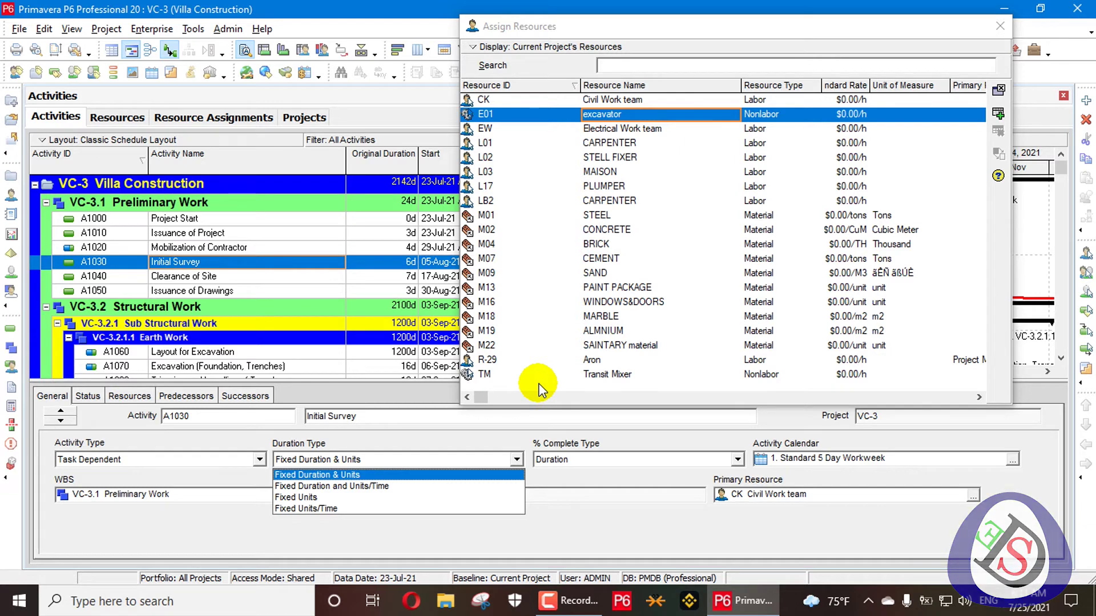
left_click(392, 484)
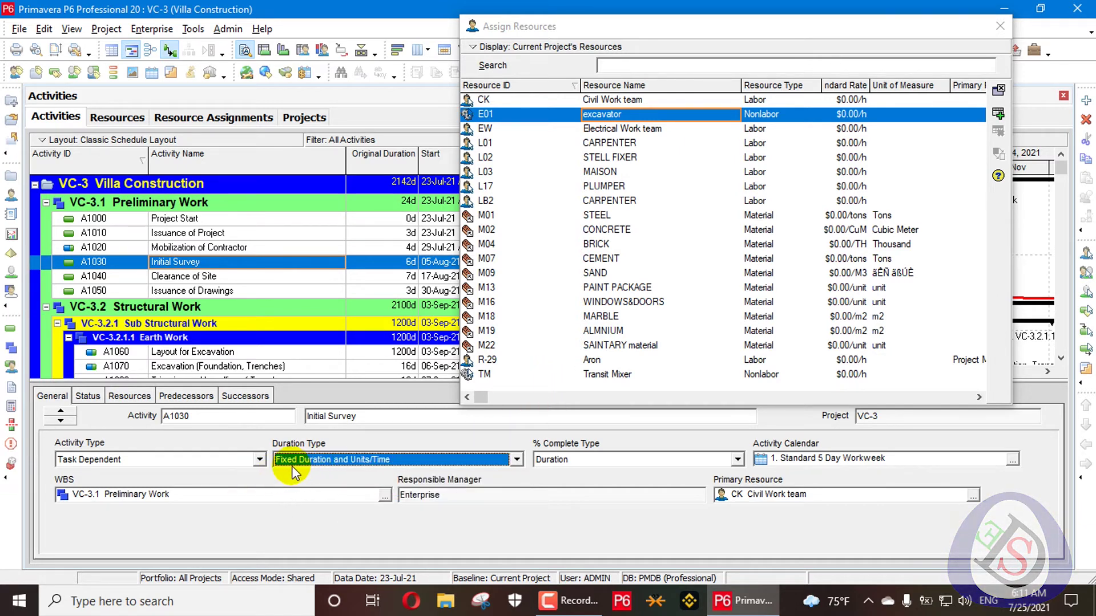
left_click(88, 400)
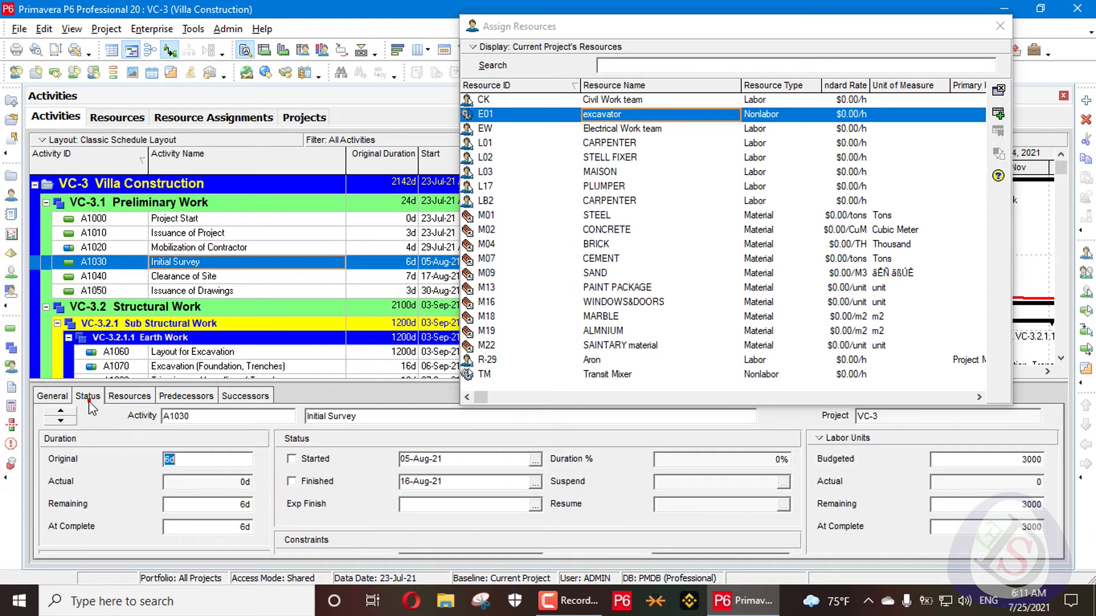
Step: Assign the Civil Work team (CK) to Initial Survey a second time, compare the budgeted units, and remove that assignment again
left_click(124, 398)
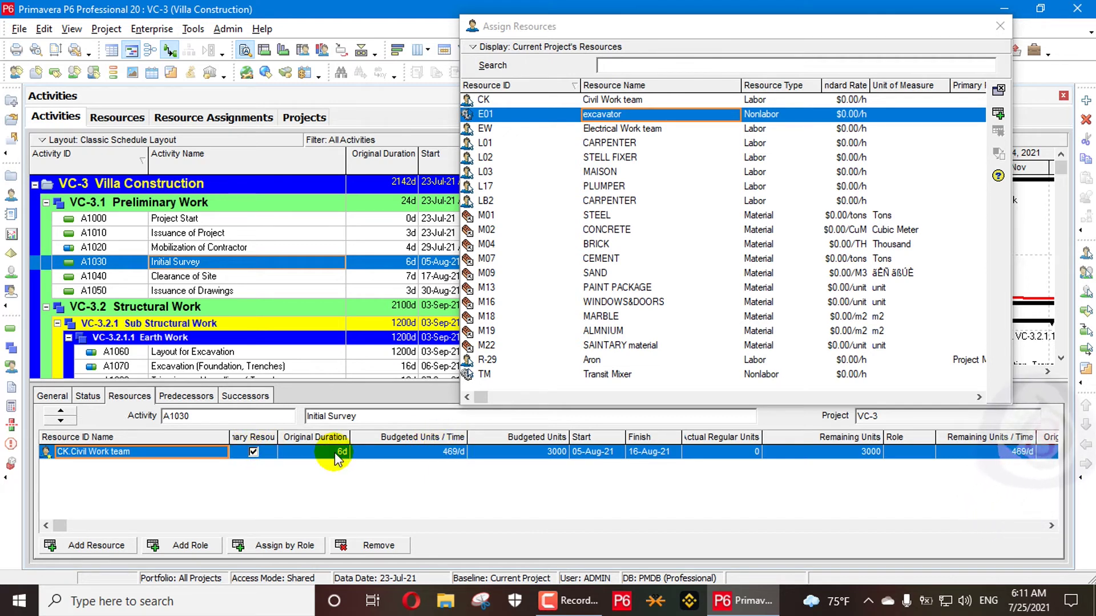
left_click(614, 102)
double_click(614, 105)
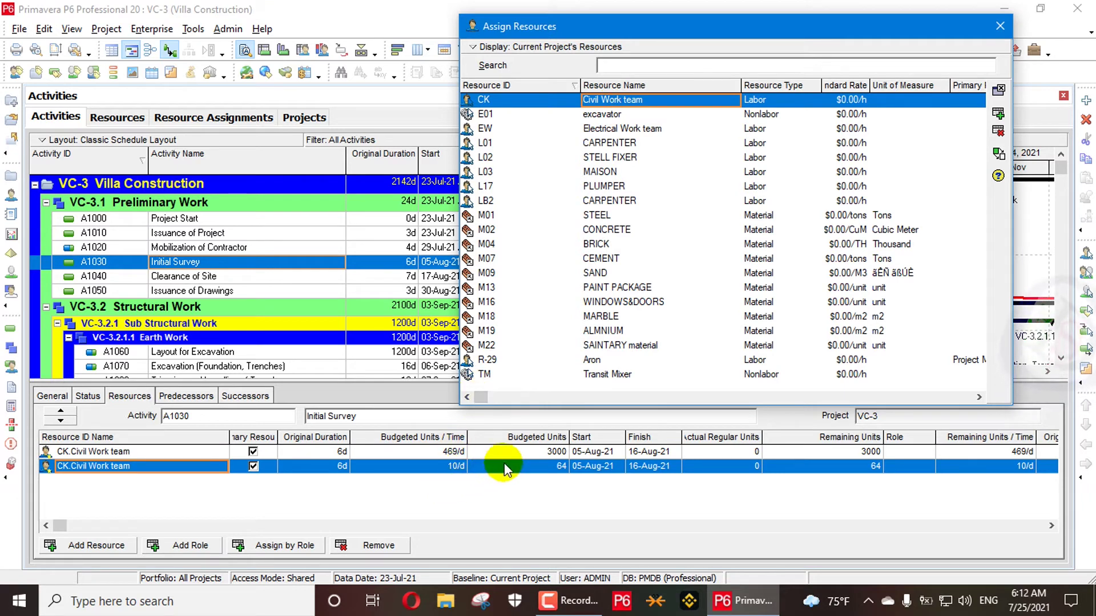
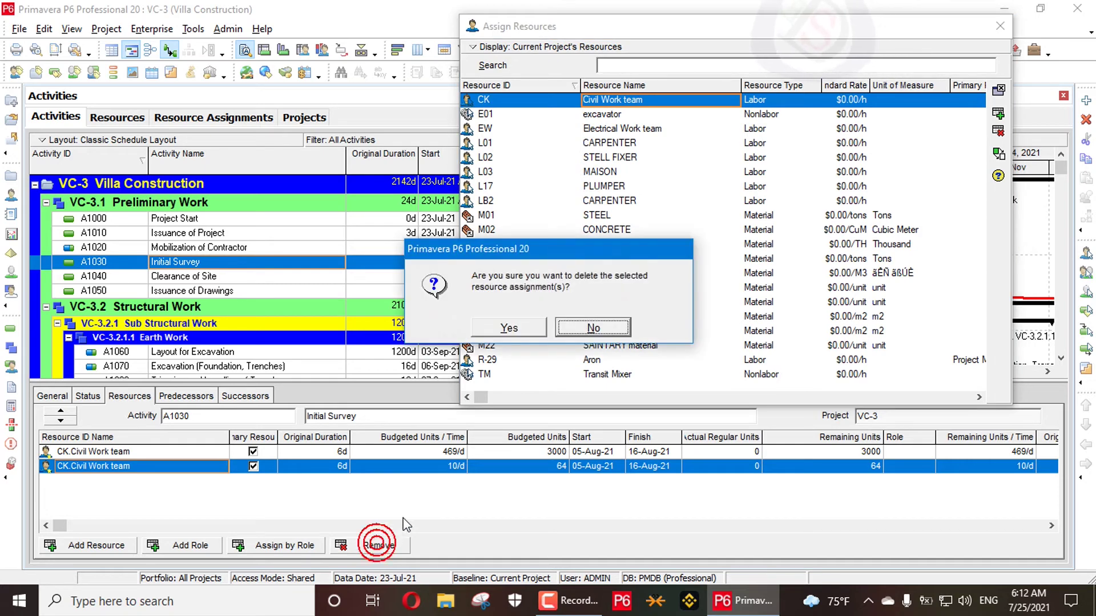
left_click(524, 328)
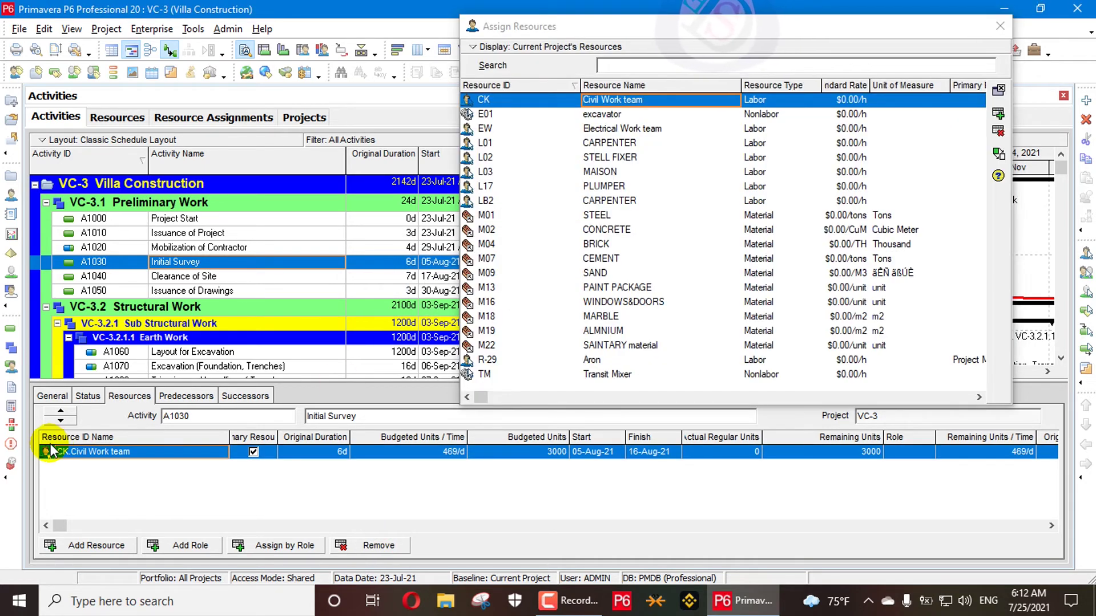
Step: Set the duration type of Initial Survey to Fixed Units
left_click(52, 395)
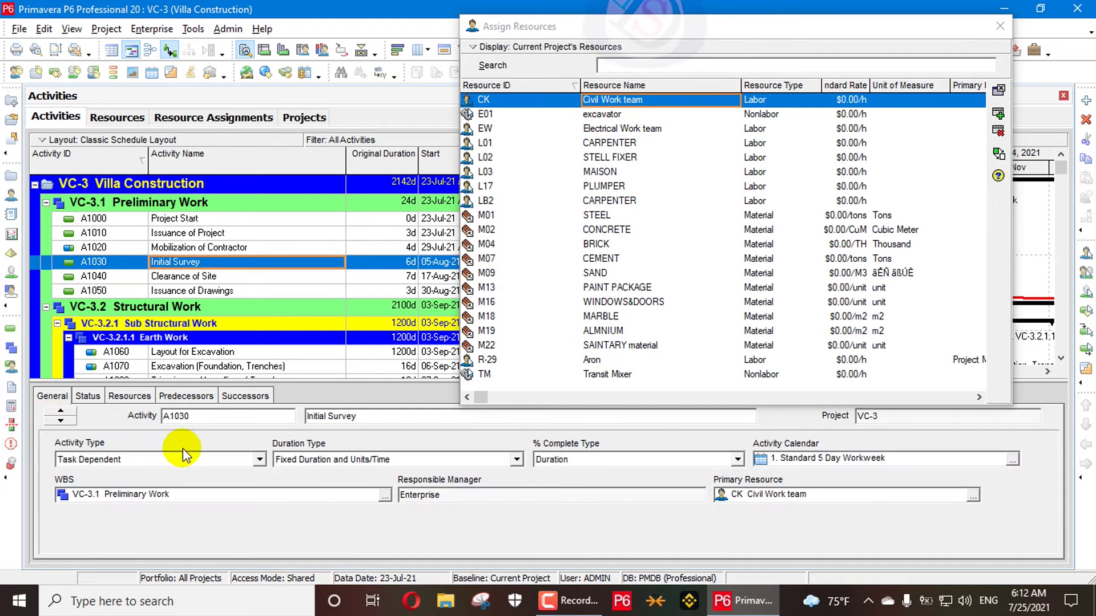
left_click(317, 459)
left_click(322, 497)
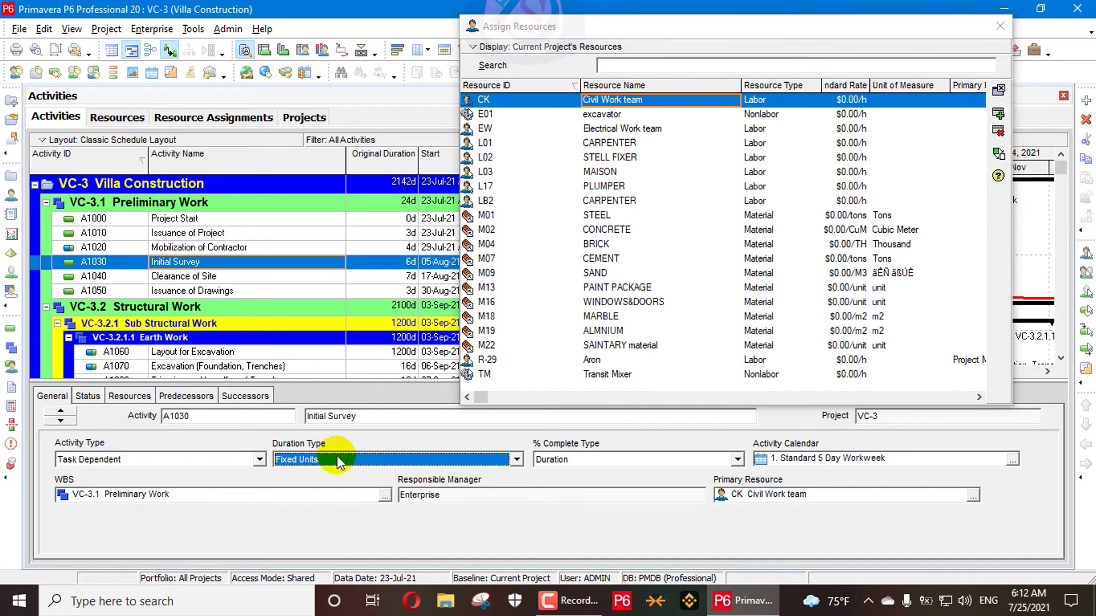
Step: Assign the Civil Work team (CK) to Initial Survey a second time under Fixed Units and review its duration type, status and resource units
left_click(118, 397)
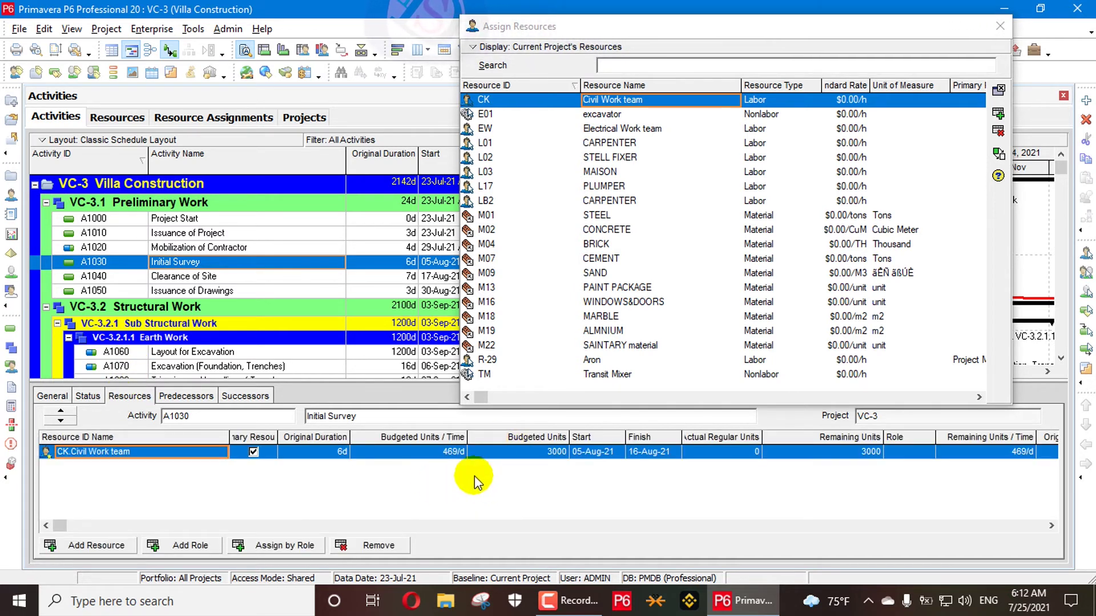
double_click(601, 101)
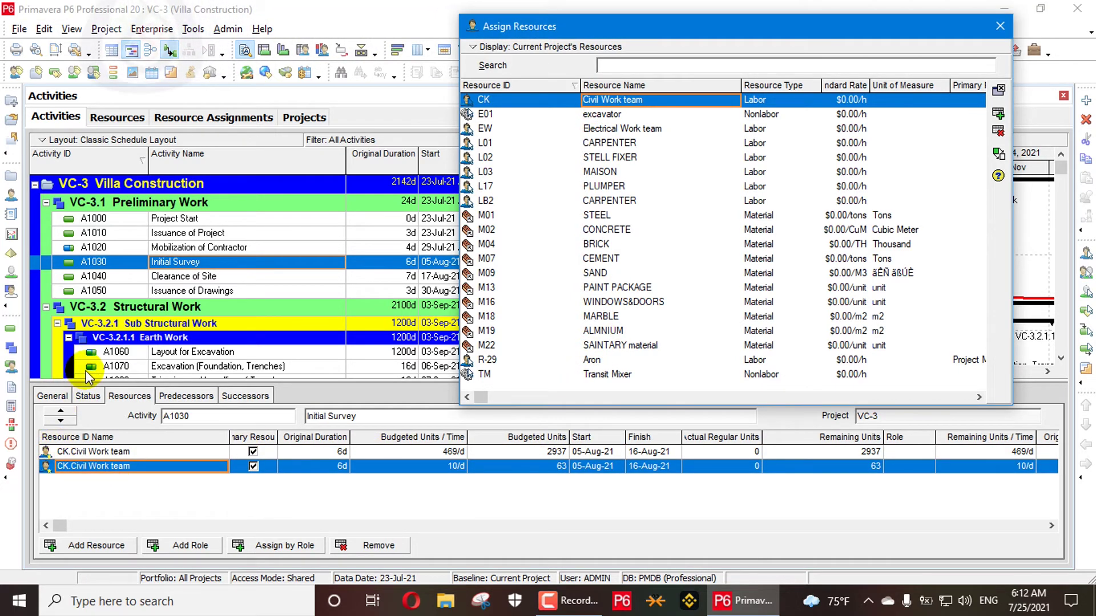
left_click(52, 396)
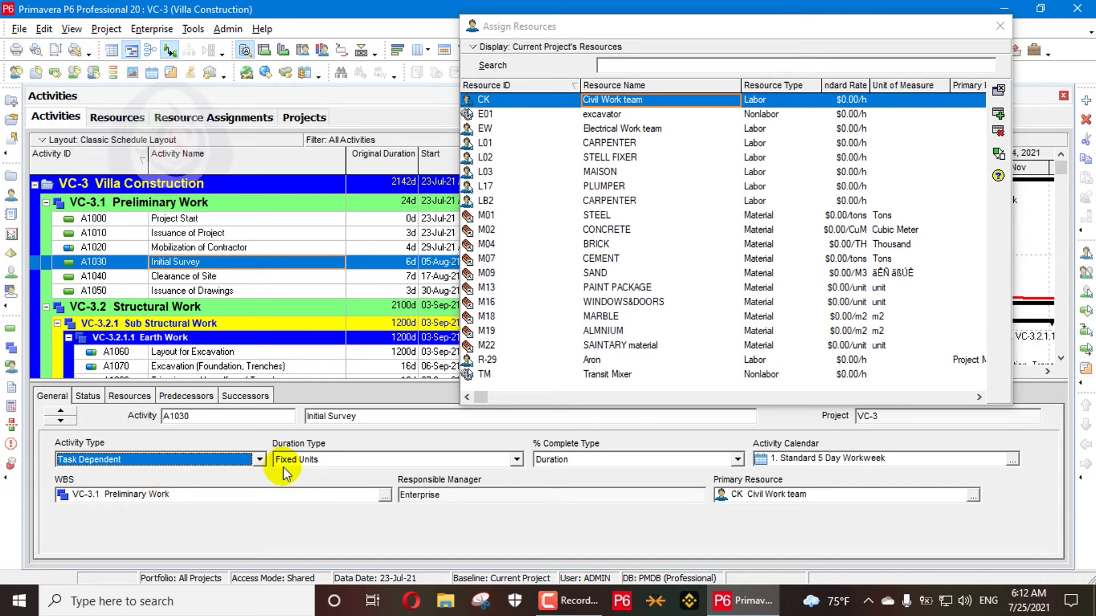
left_click(87, 396)
left_click(130, 396)
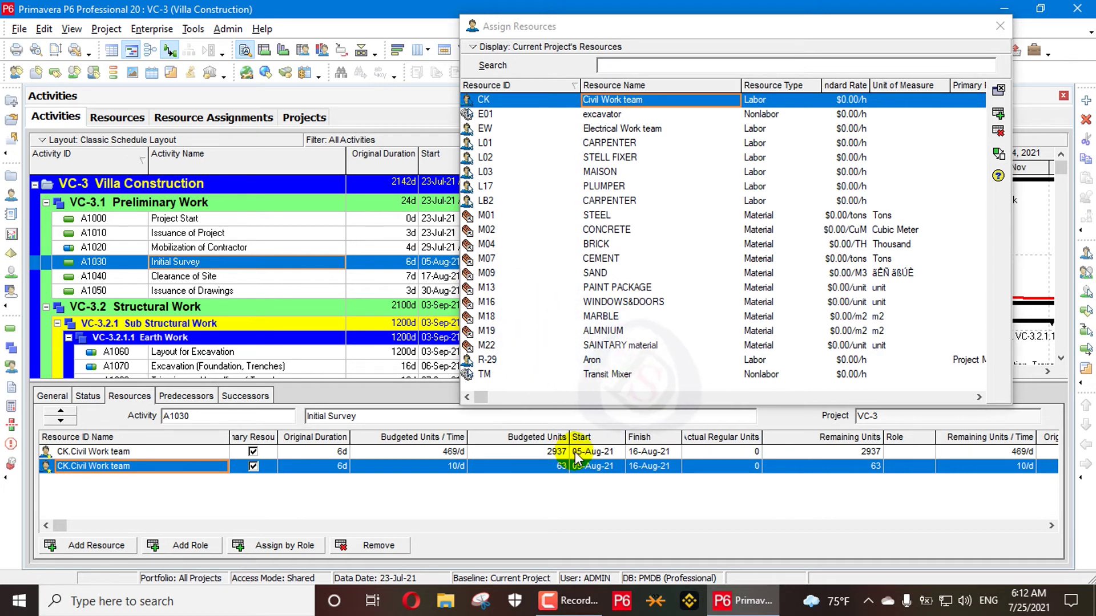
Step: Uncover the activity table to check Initial Survey's budgeted labor units, and recheck its duration type and resource assignments
left_click(673, 40)
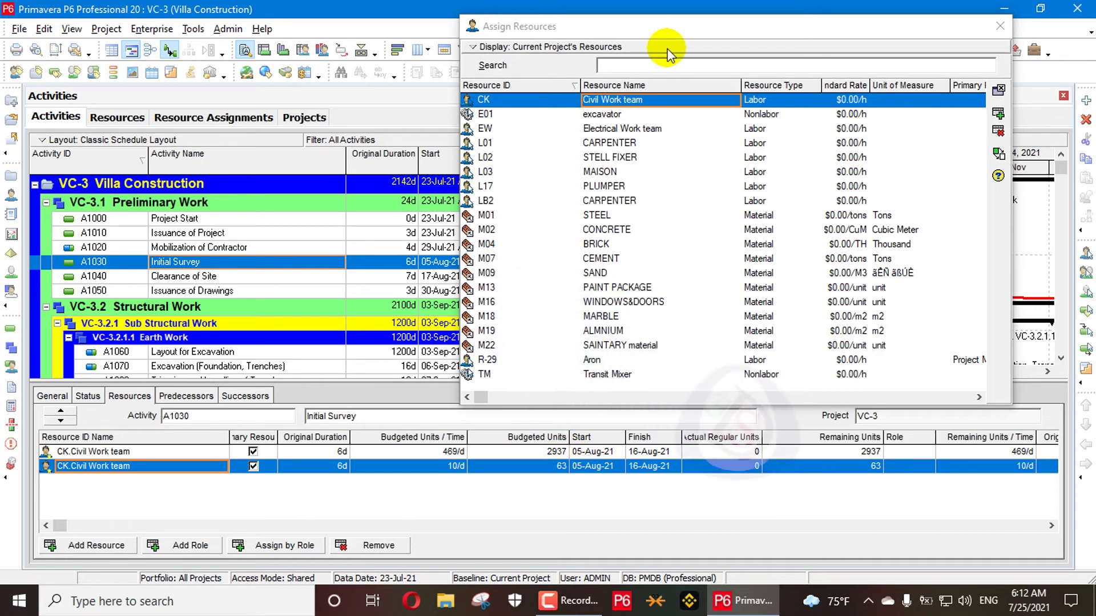
left_click_drag(684, 44, 154, 219)
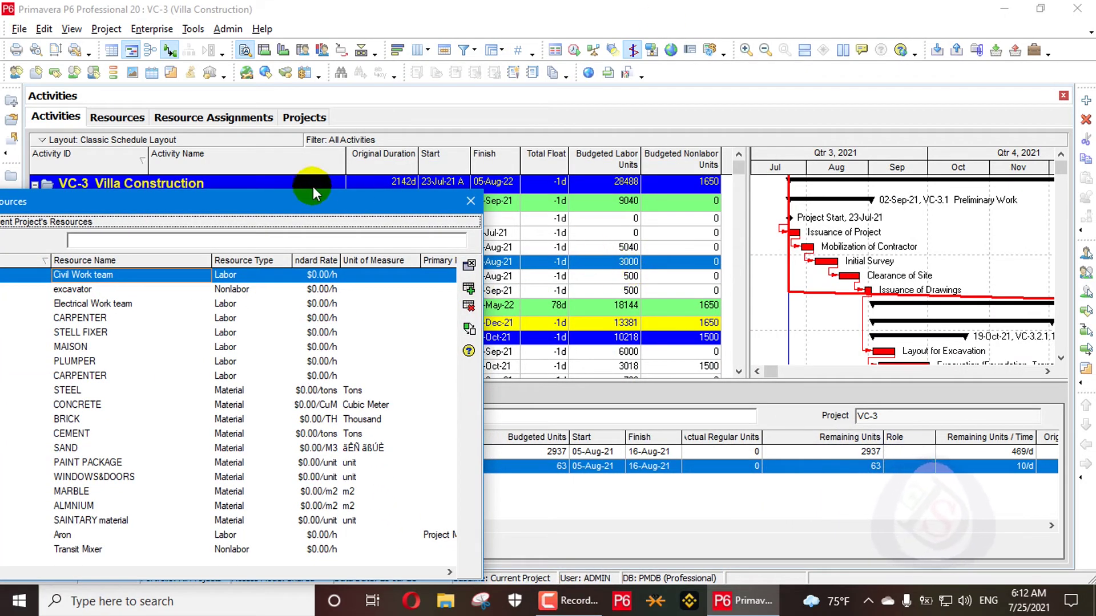
left_click_drag(295, 203, 787, 12)
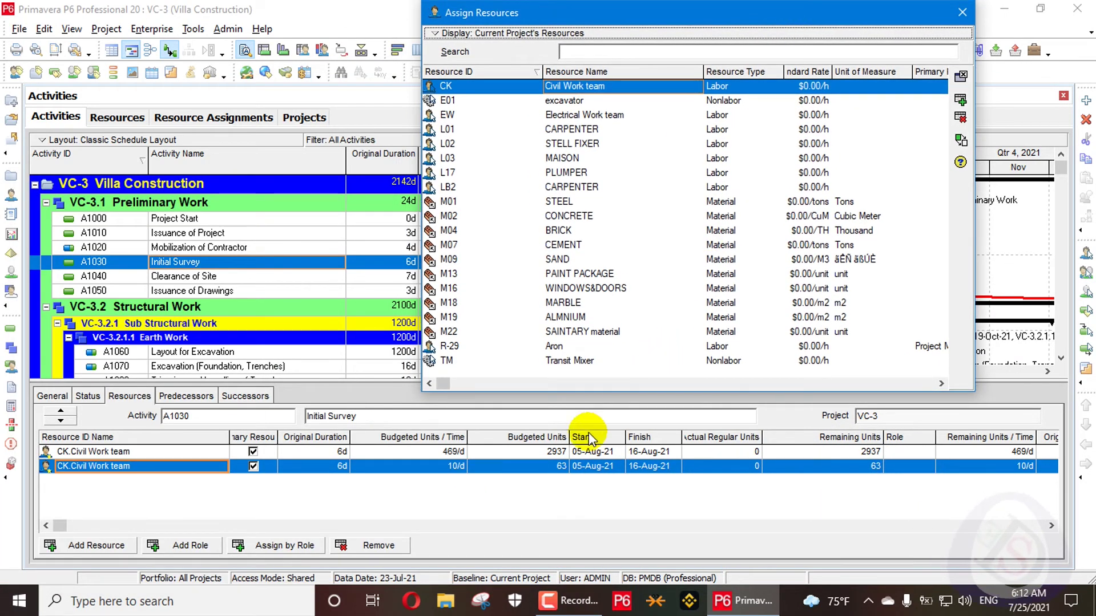
left_click(52, 395)
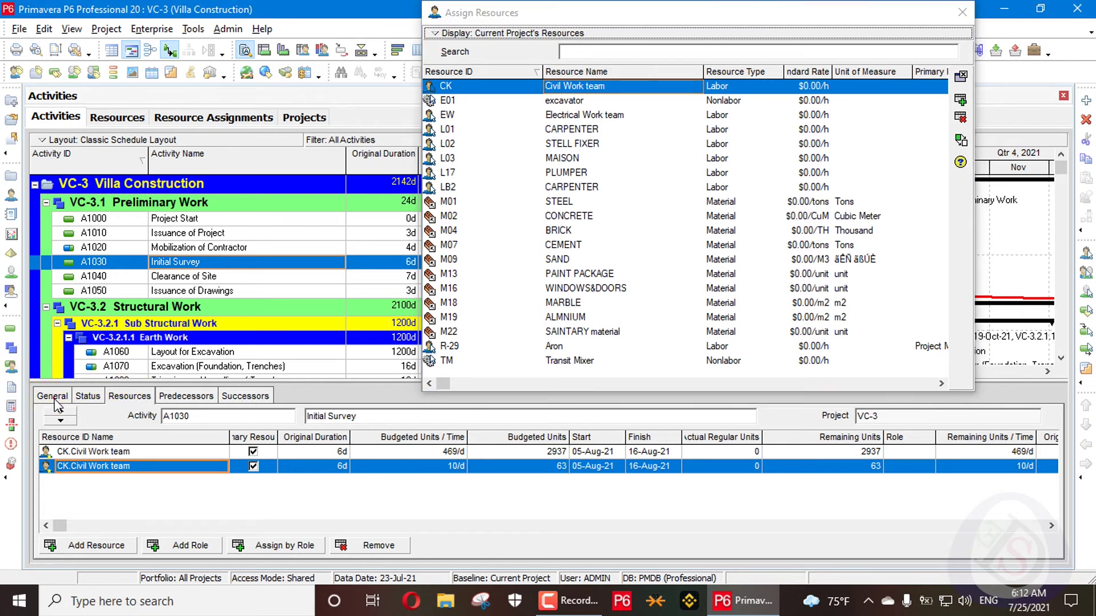
left_click(401, 452)
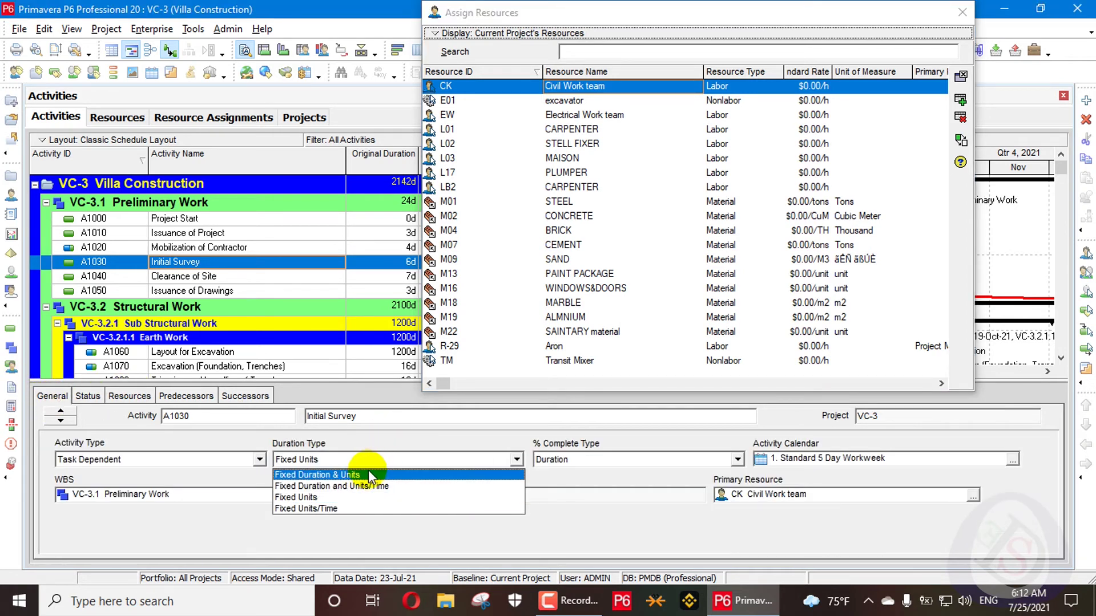
left_click(114, 397)
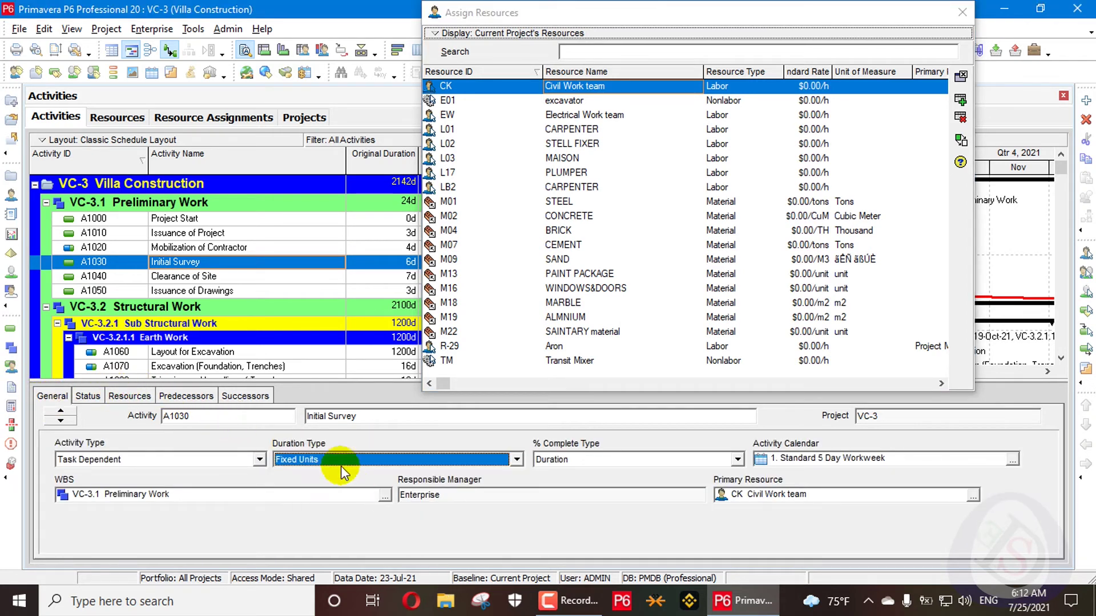
left_click(150, 396)
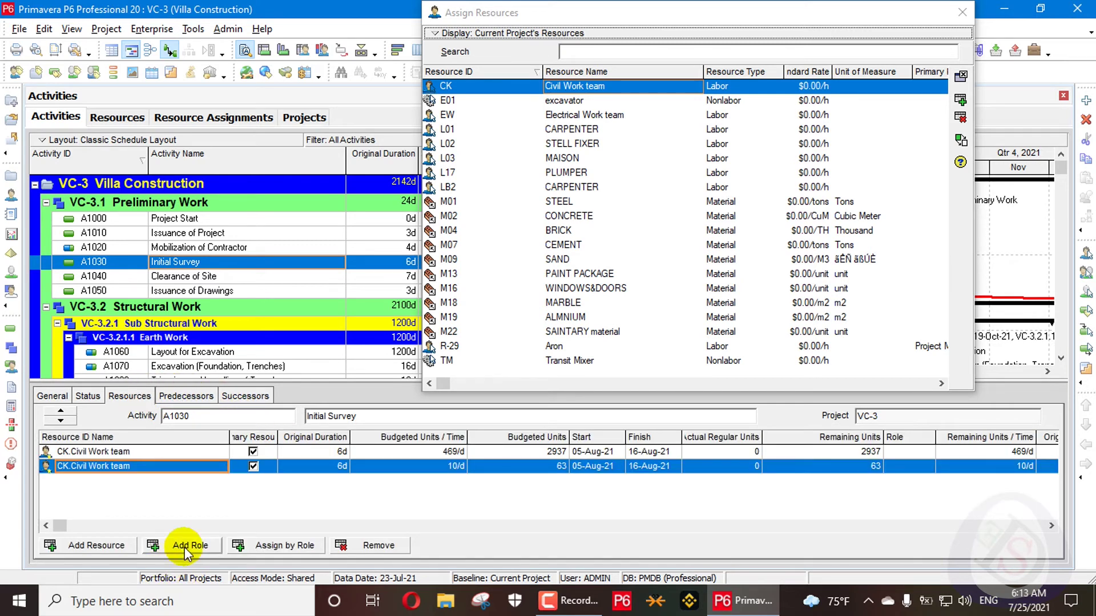
Step: Remove the second Civil Work team (CK) assignment from Initial Survey and set the activity's duration type to Fixed Duration & Units
left_click(361, 546)
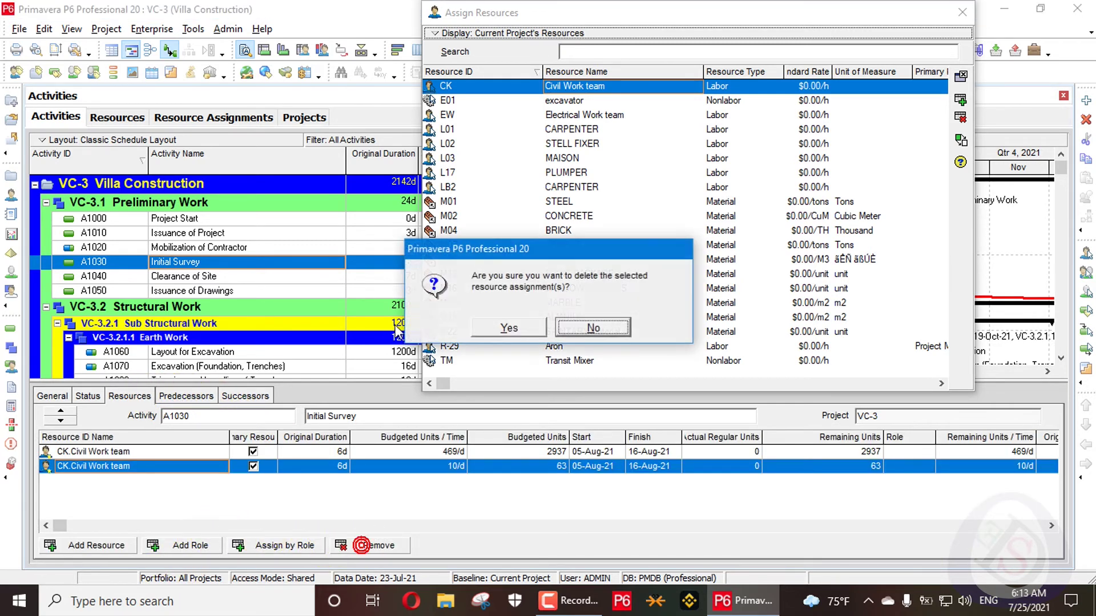
left_click(507, 327)
left_click(52, 396)
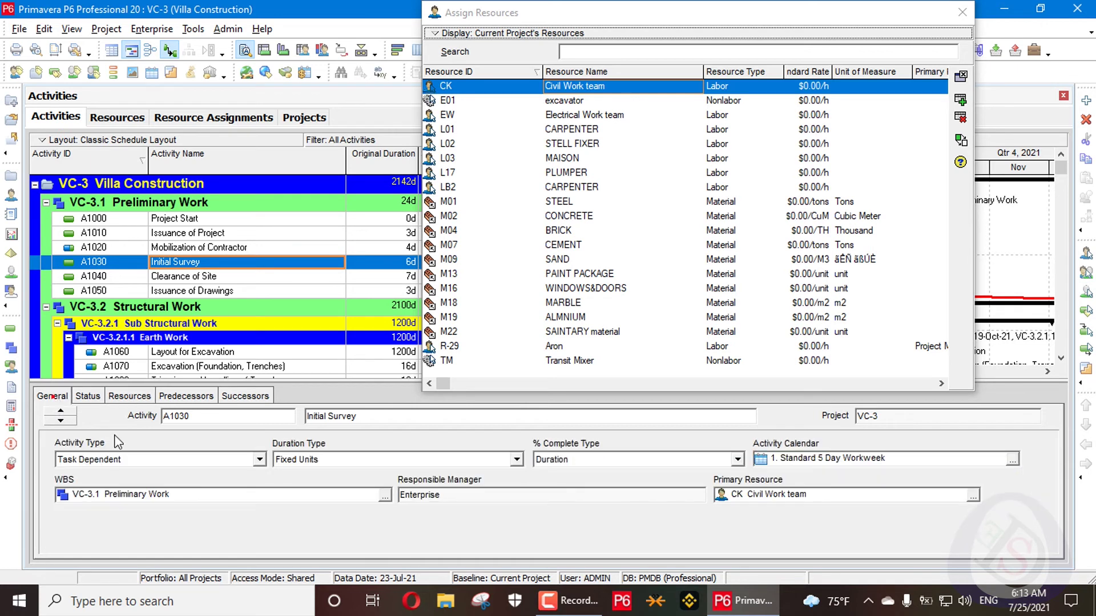
left_click(333, 455)
left_click(294, 468)
Step: Assign the Civil Work team (CK) to Initial Survey again to compare the split of budgeted units, and remove the added assignment
left_click(129, 397)
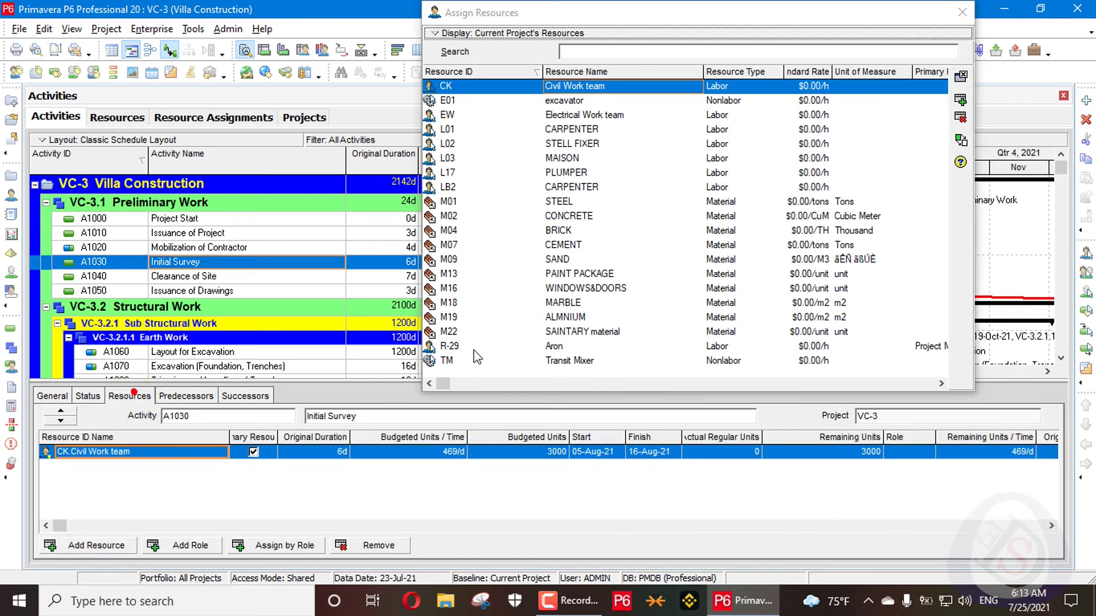
double_click(678, 86)
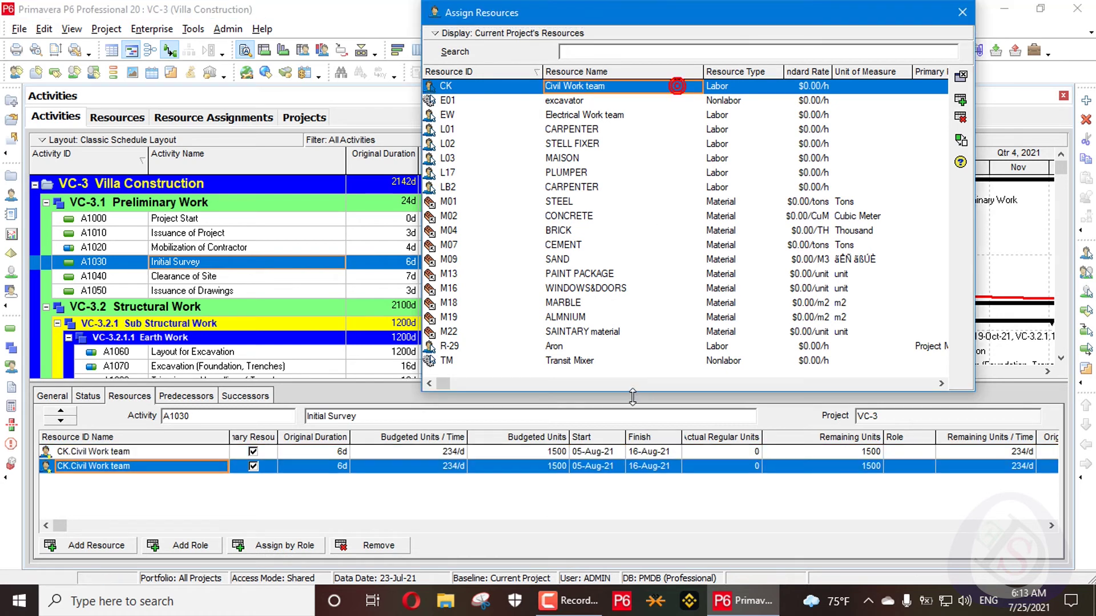
left_click(369, 545)
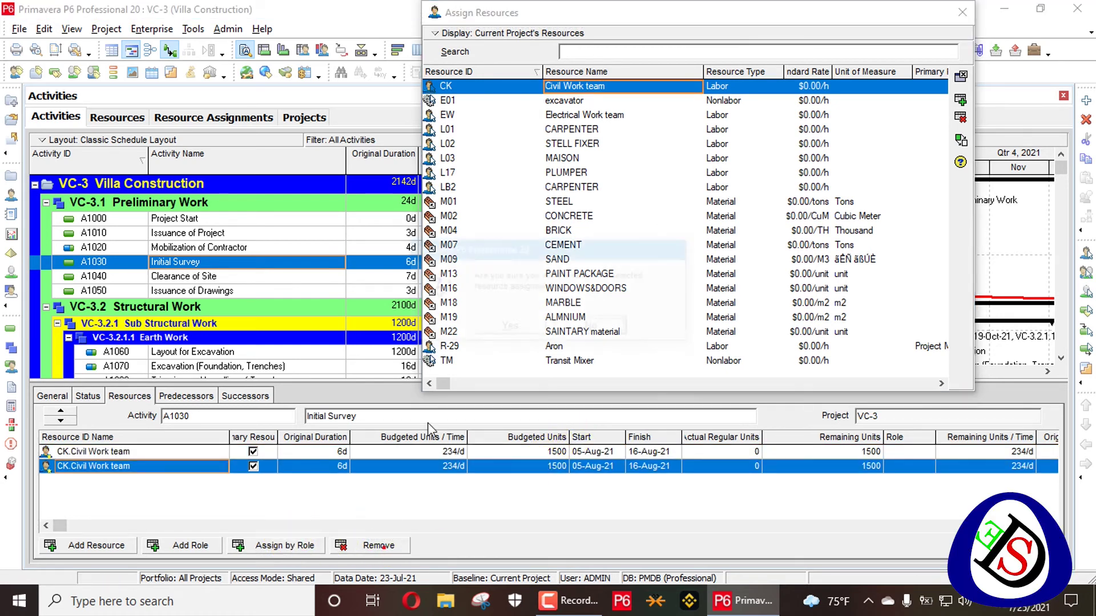
left_click(496, 337)
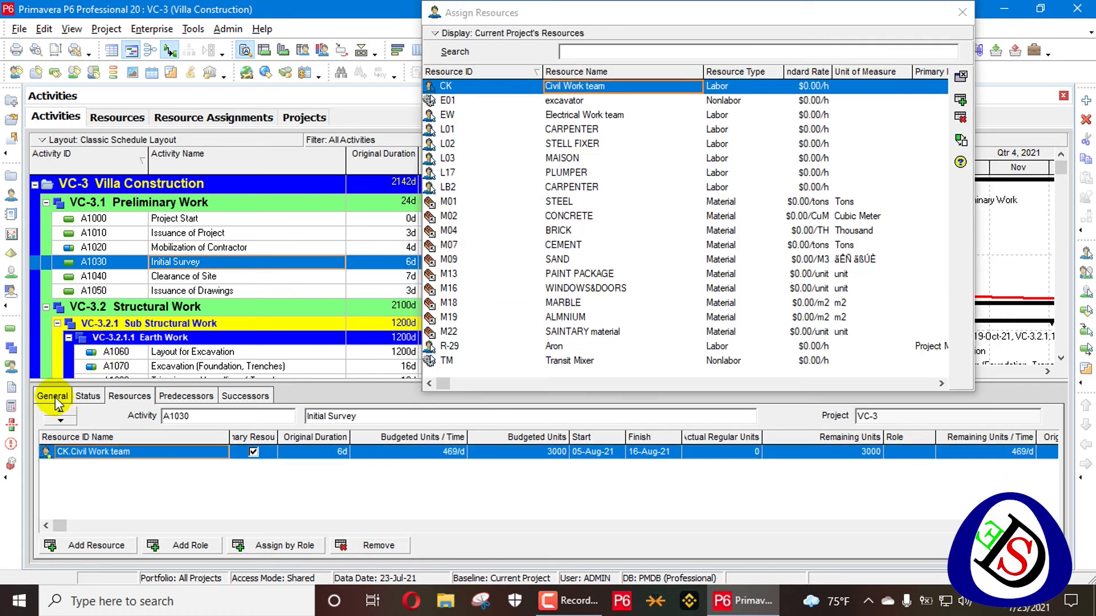
Step: Set Initial Survey's duration type to Fixed Units and bring its resource assignments back into view
left_click(55, 398)
left_click(319, 459)
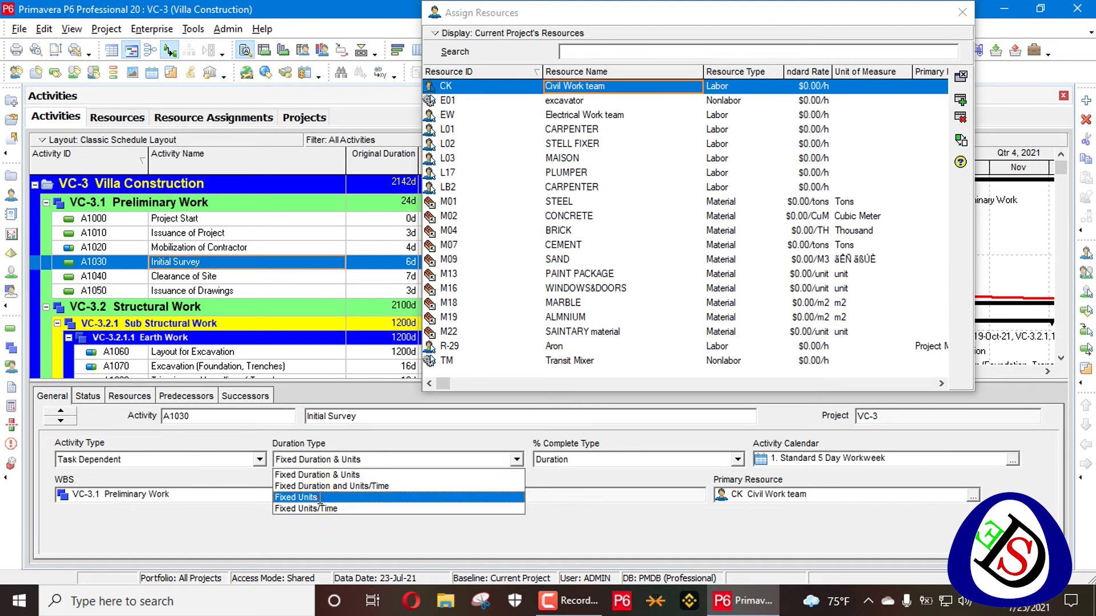
left_click(318, 497)
left_click(126, 397)
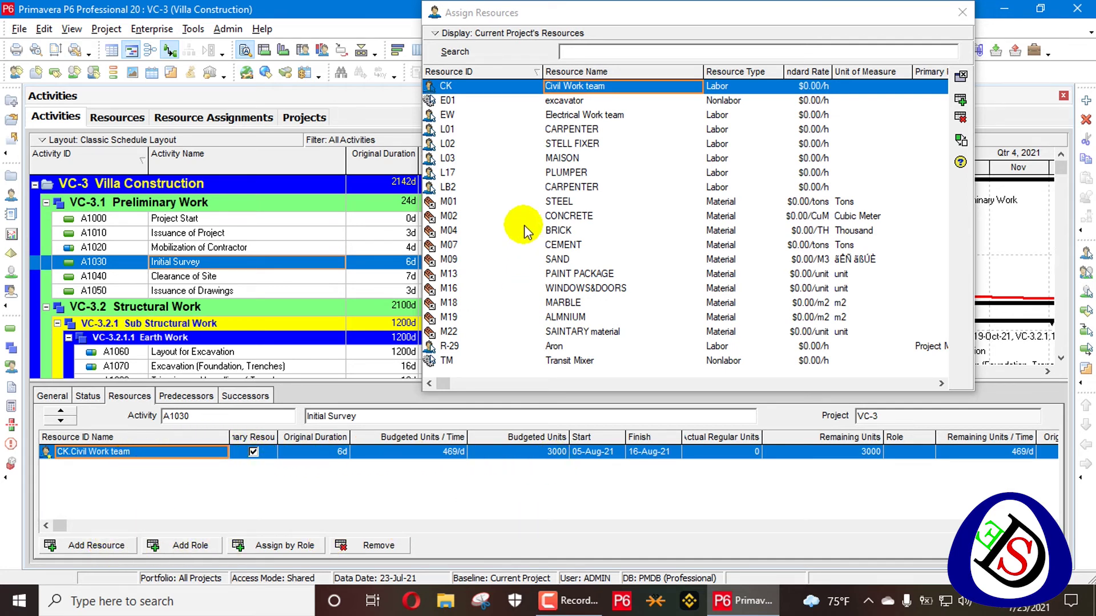
Step: Assign Civil Work team (CK), CARPENTER (L01) and STELL FIXER (L02) to Initial Survey to compare budgeted units, and close the resource list
double_click(684, 90)
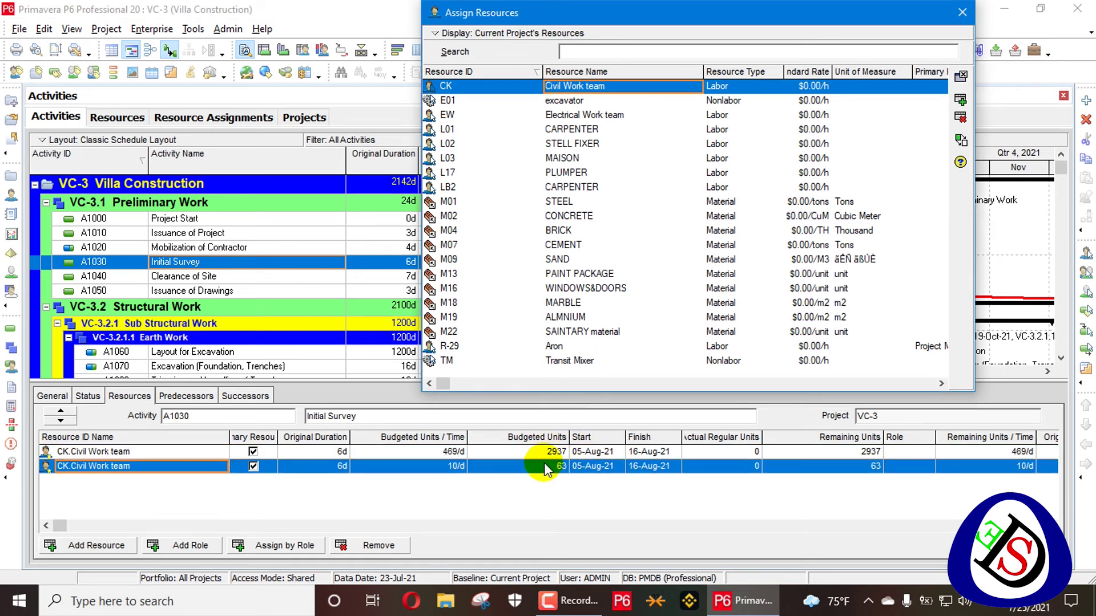
double_click(486, 131)
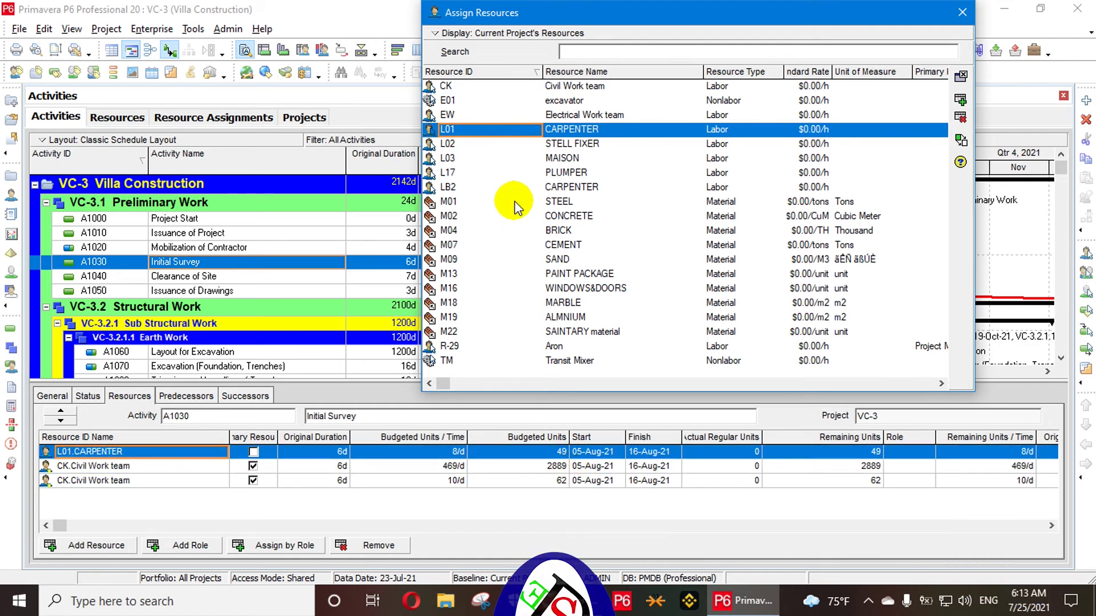
left_click(516, 147)
double_click(516, 147)
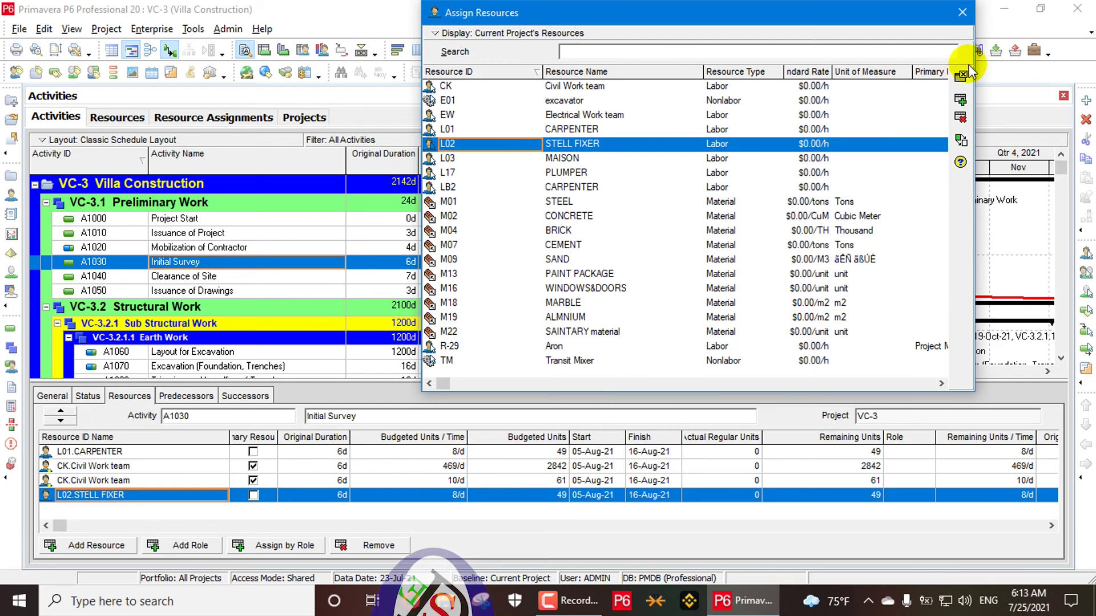
left_click_drag(886, 18, 741, 76)
left_click(816, 71)
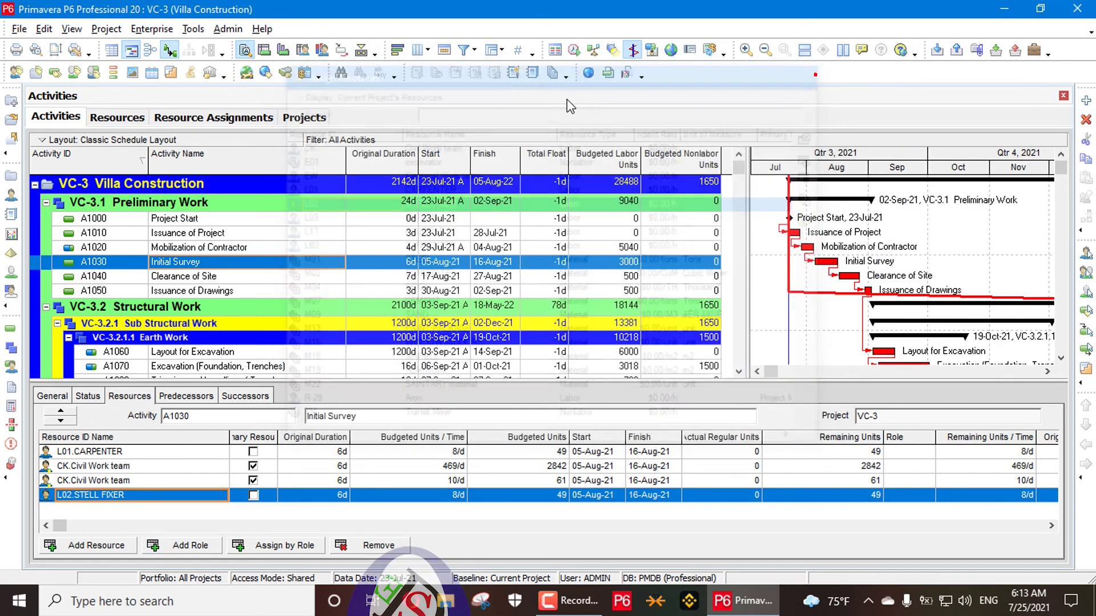
Step: Delete the added CK, STELL FIXER (L02) and CARPENTER (L01) assignments from Initial Survey, keeping only the original Civil Work team assignment
left_click(121, 481, "ctrl")
left_click(370, 547)
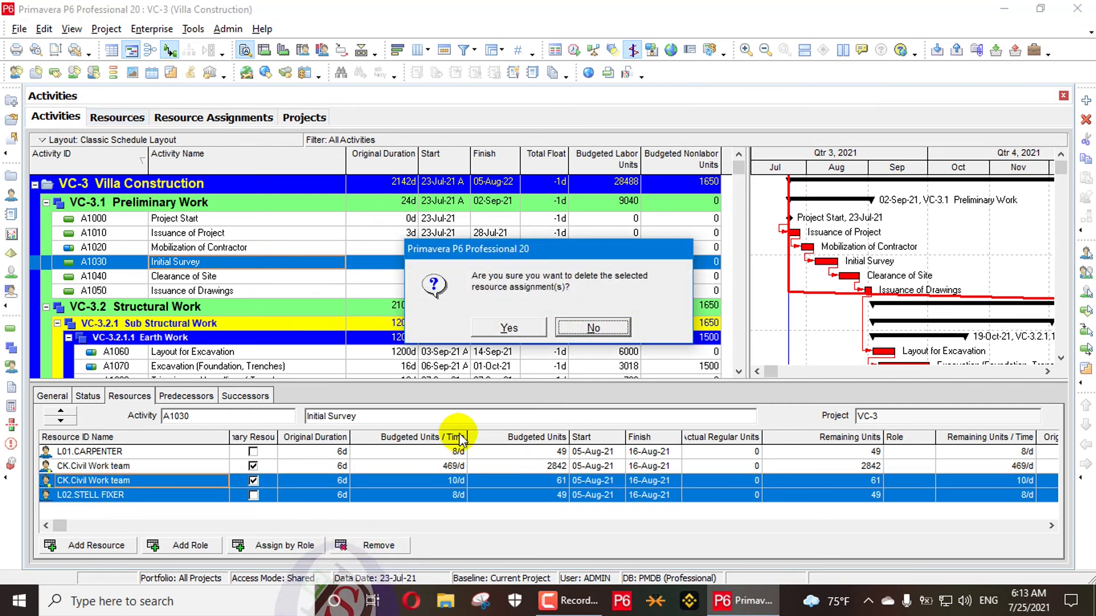
left_click(511, 326)
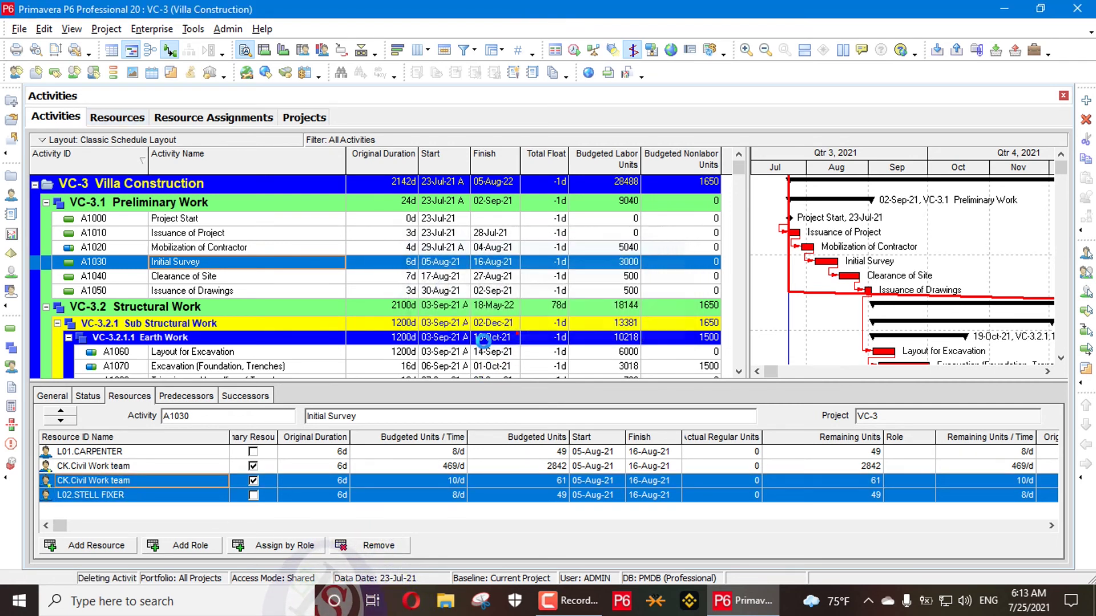
left_click(159, 450)
left_click(389, 548)
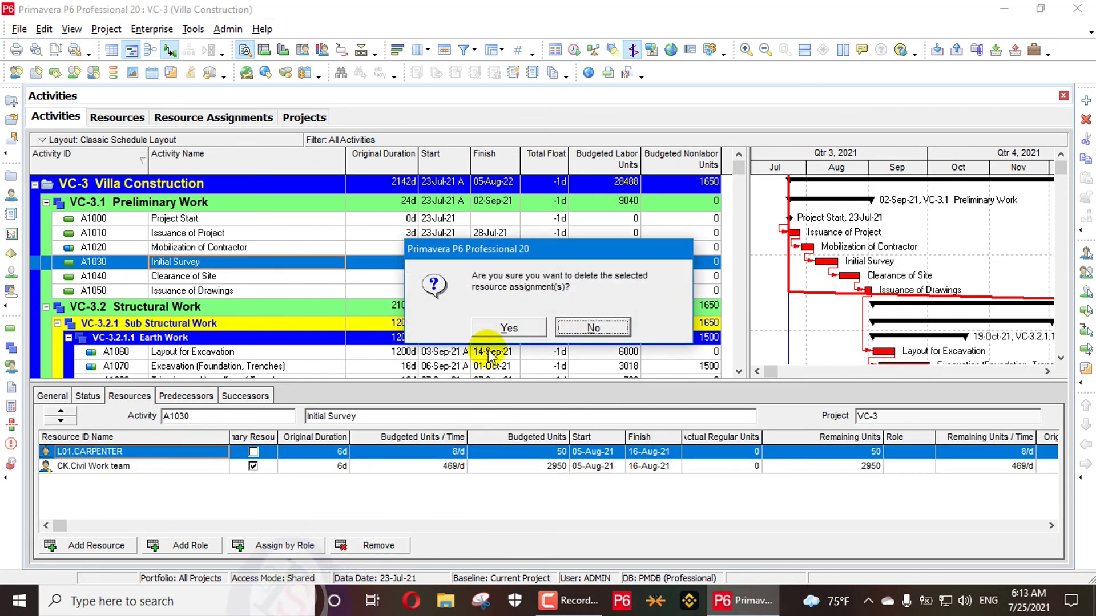
left_click(506, 325)
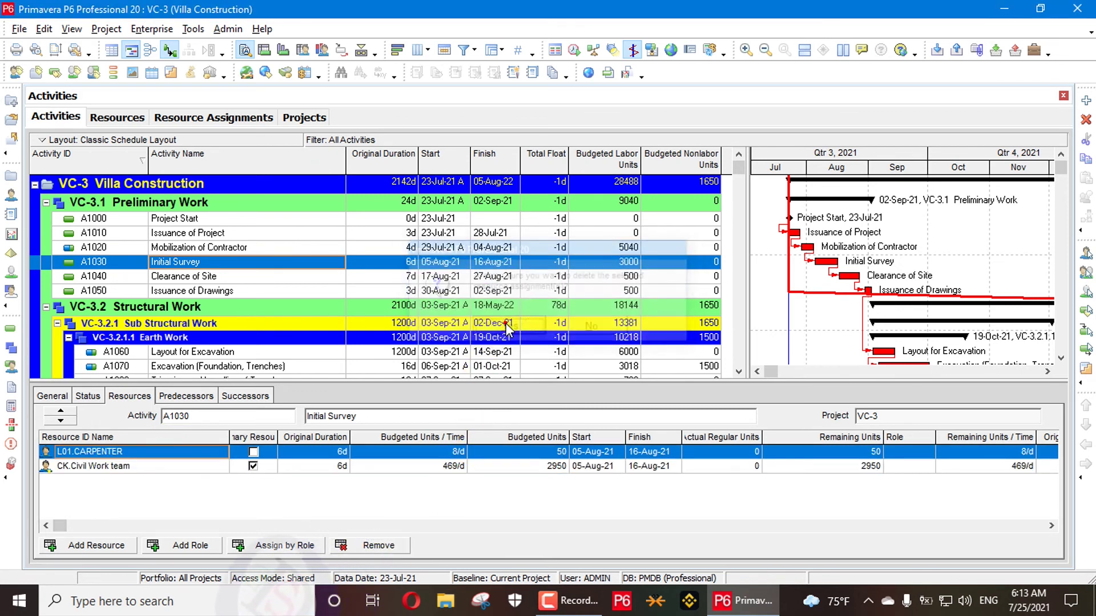
Step: Open the user preferences and review the preserve and recalculate options for Resource Assignments in the calculation settings
left_click(72, 29)
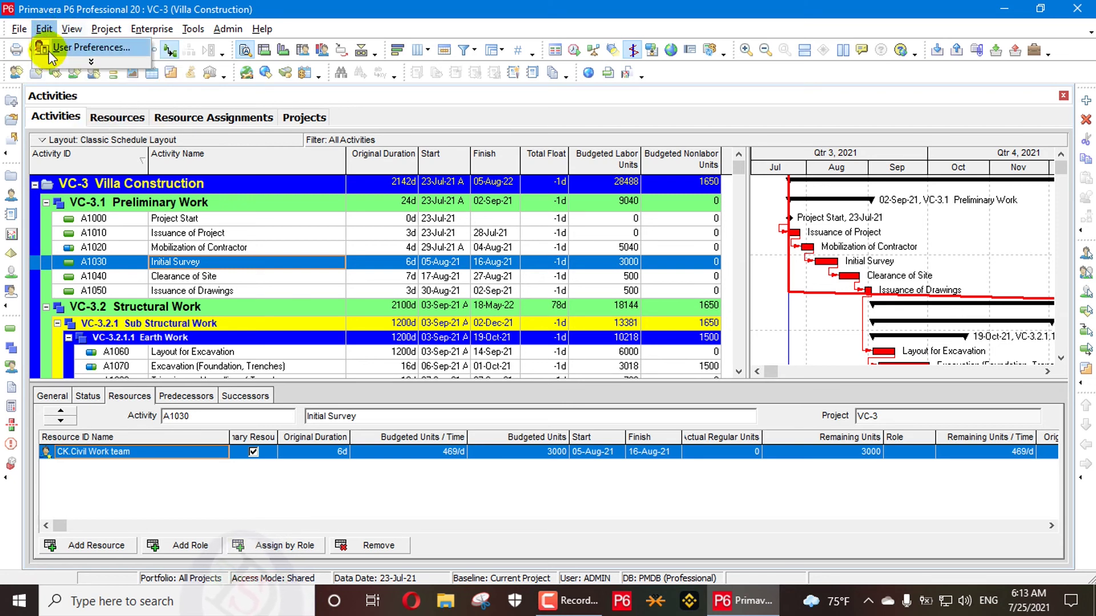
left_click(49, 50)
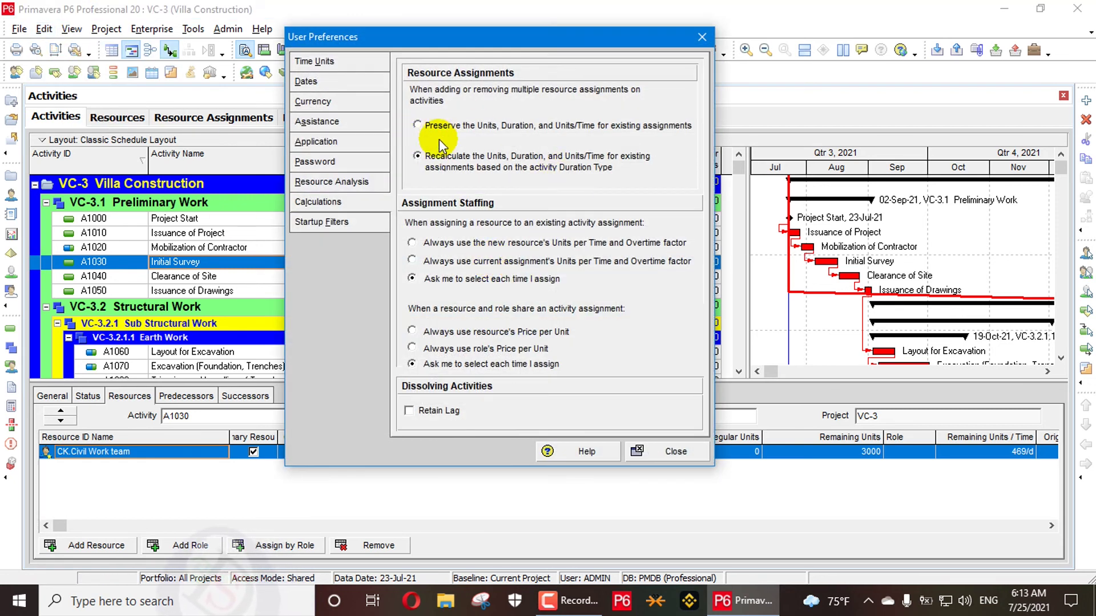
left_click(548, 2)
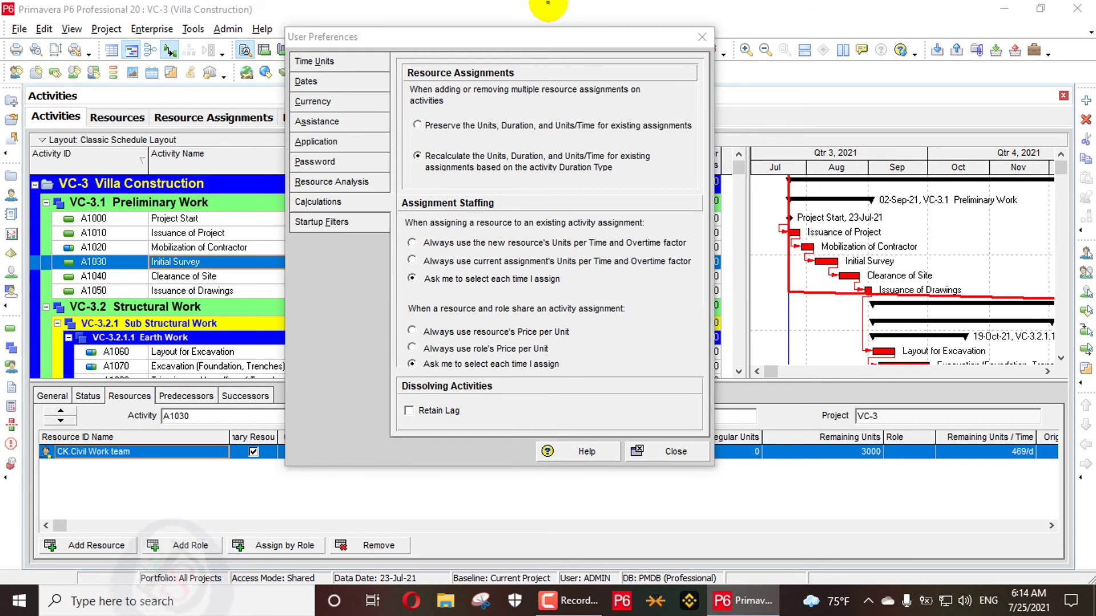
left_click(763, 363)
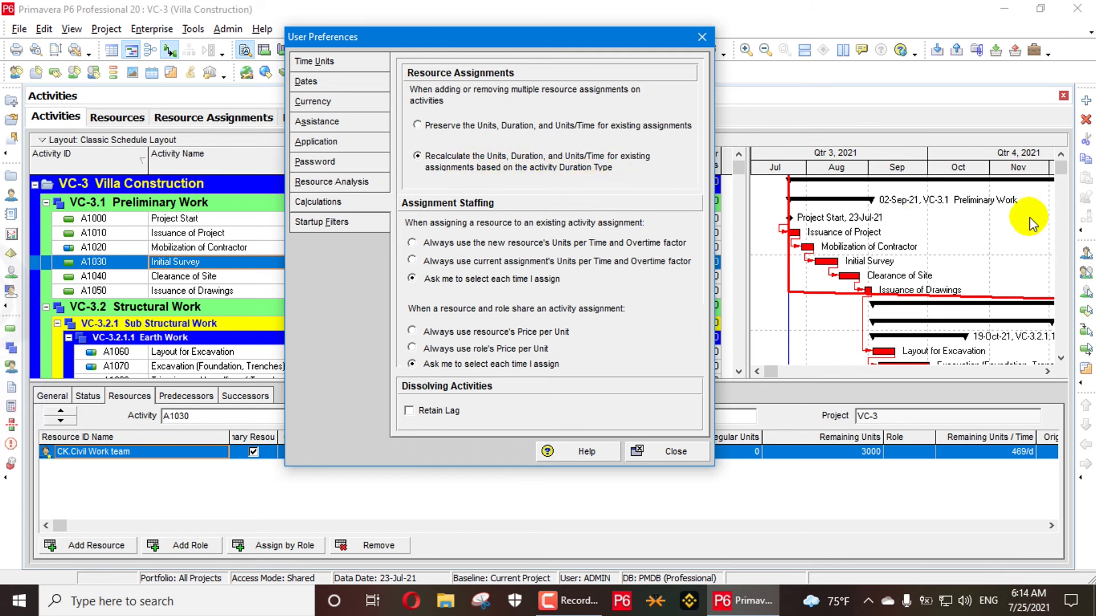
left_click(548, 4)
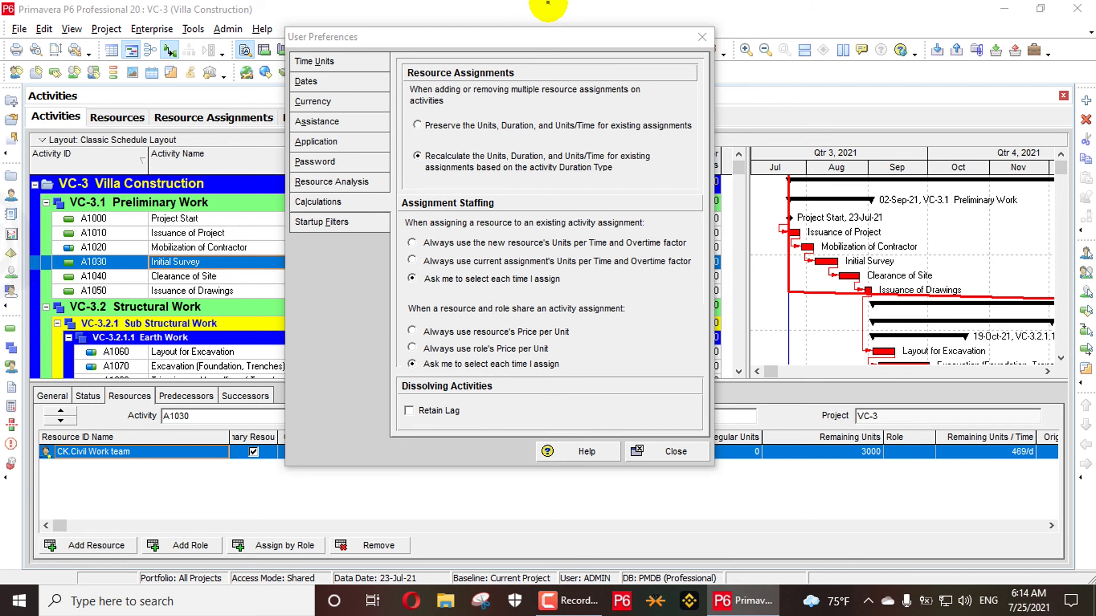